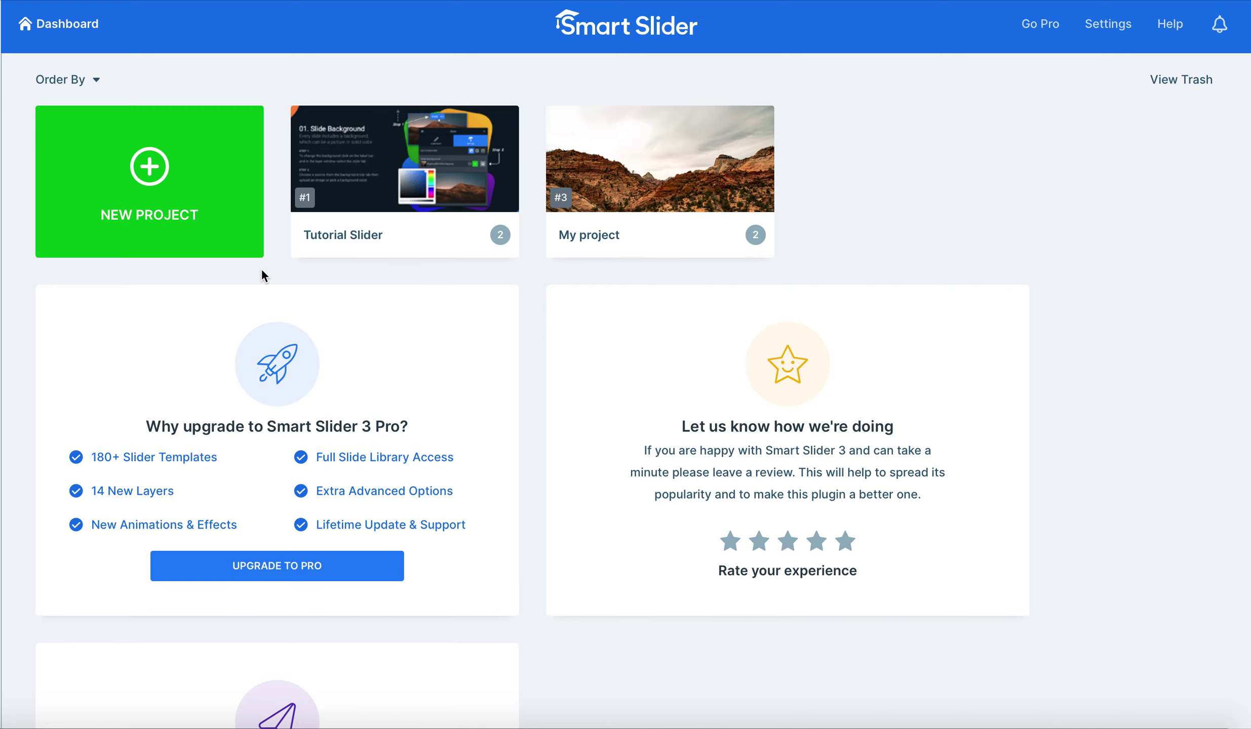
Start a new project from the dashboard's green NEW PROJECT card
scroll(369, 423, up, 1)
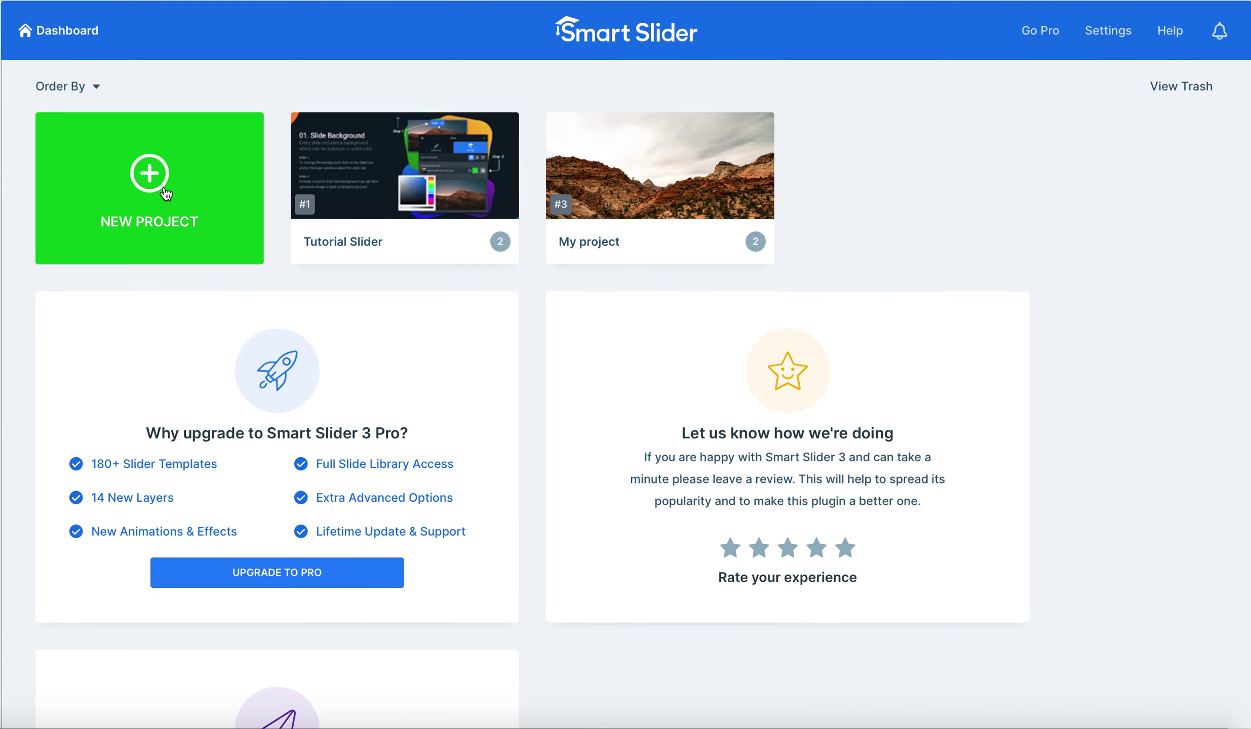
click(200, 234)
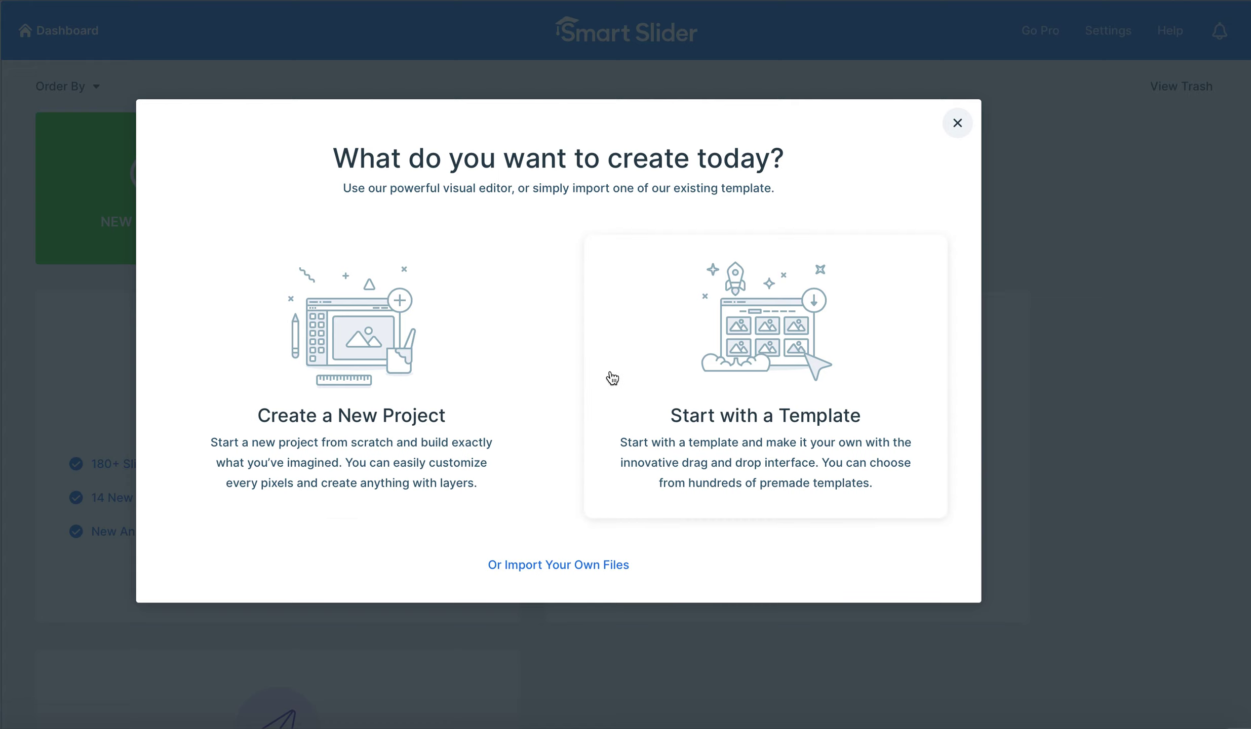
Build a new project from scratch with Boxed layout, named 'Test Slider 1'
click(437, 394)
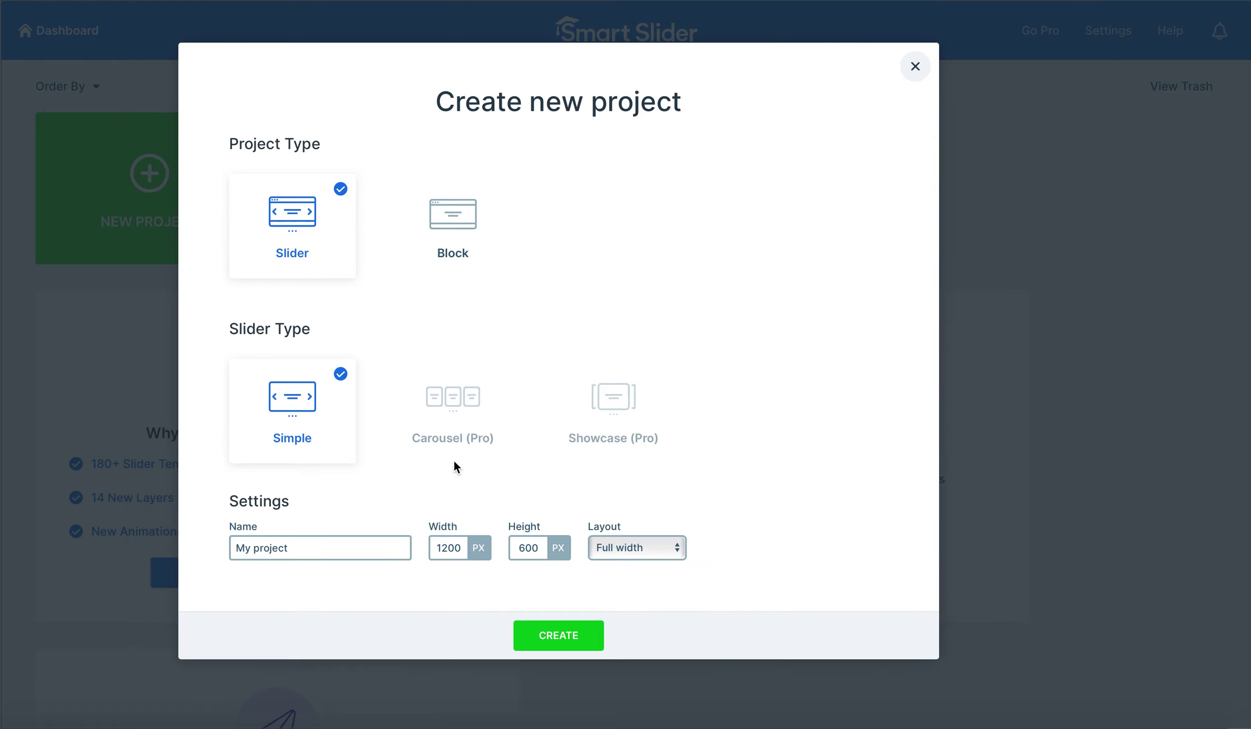
double_click(352, 548)
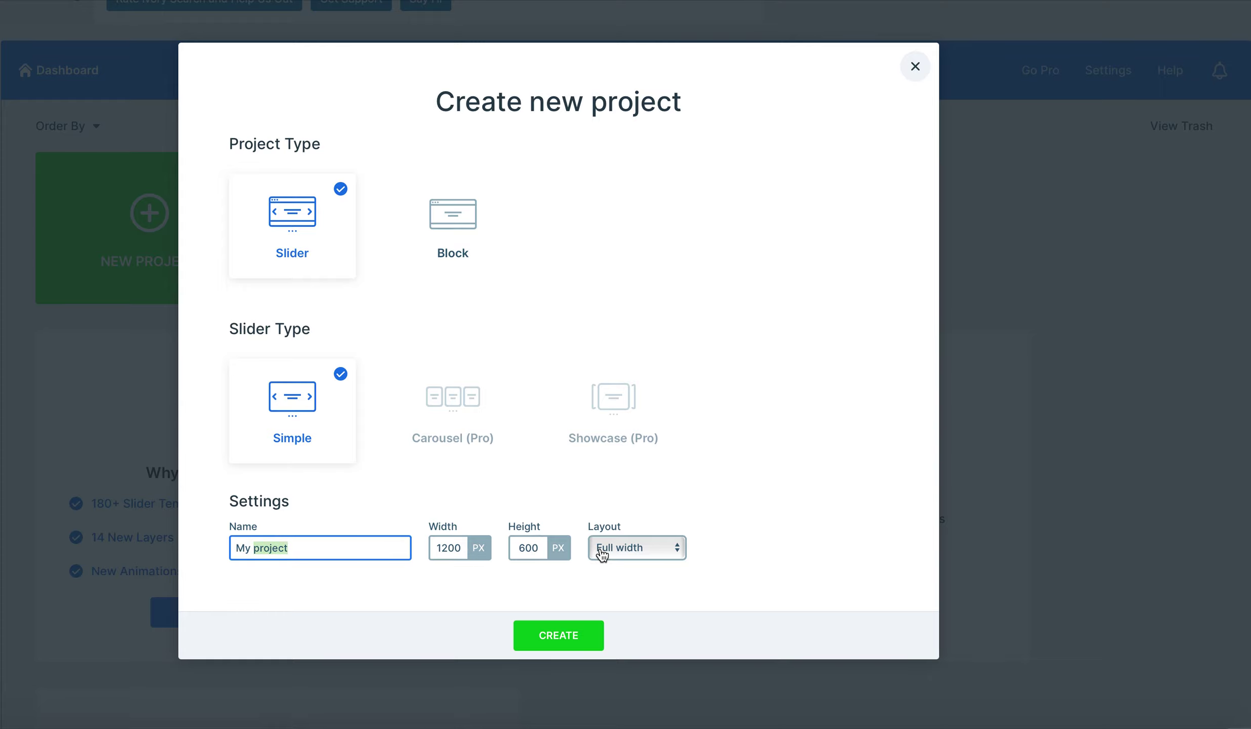
click(619, 559)
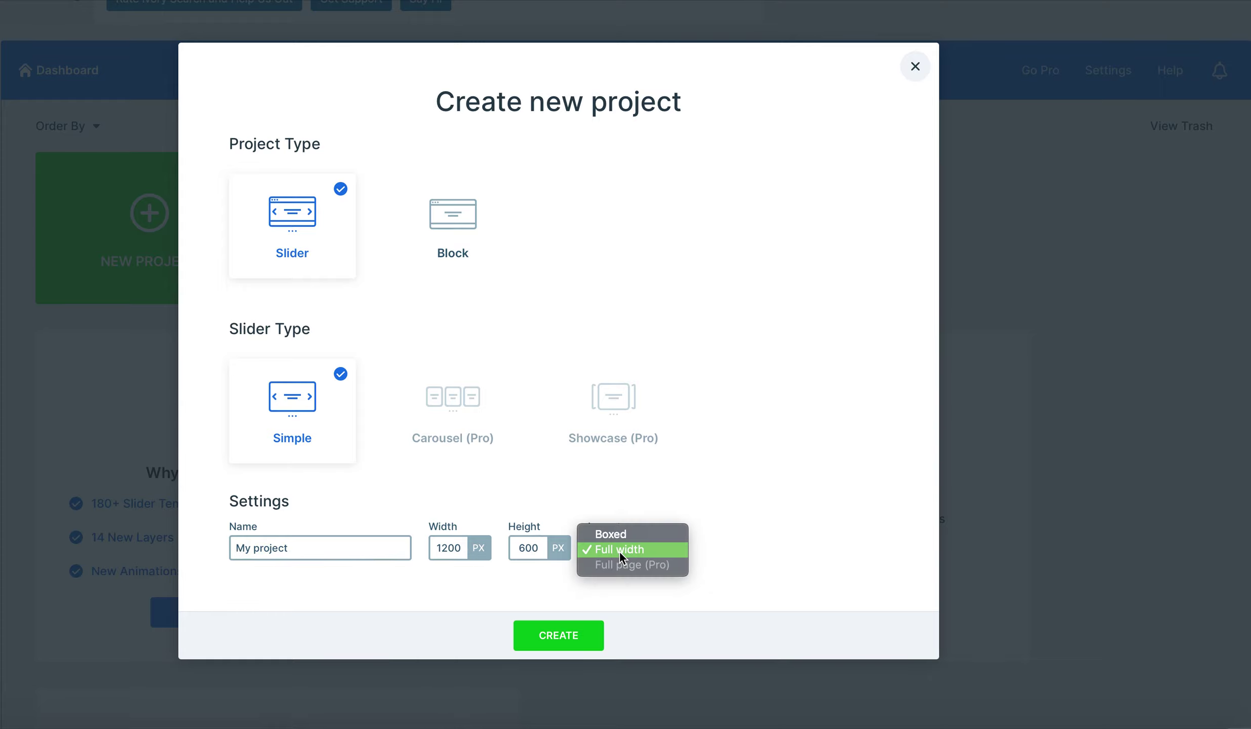
click(629, 535)
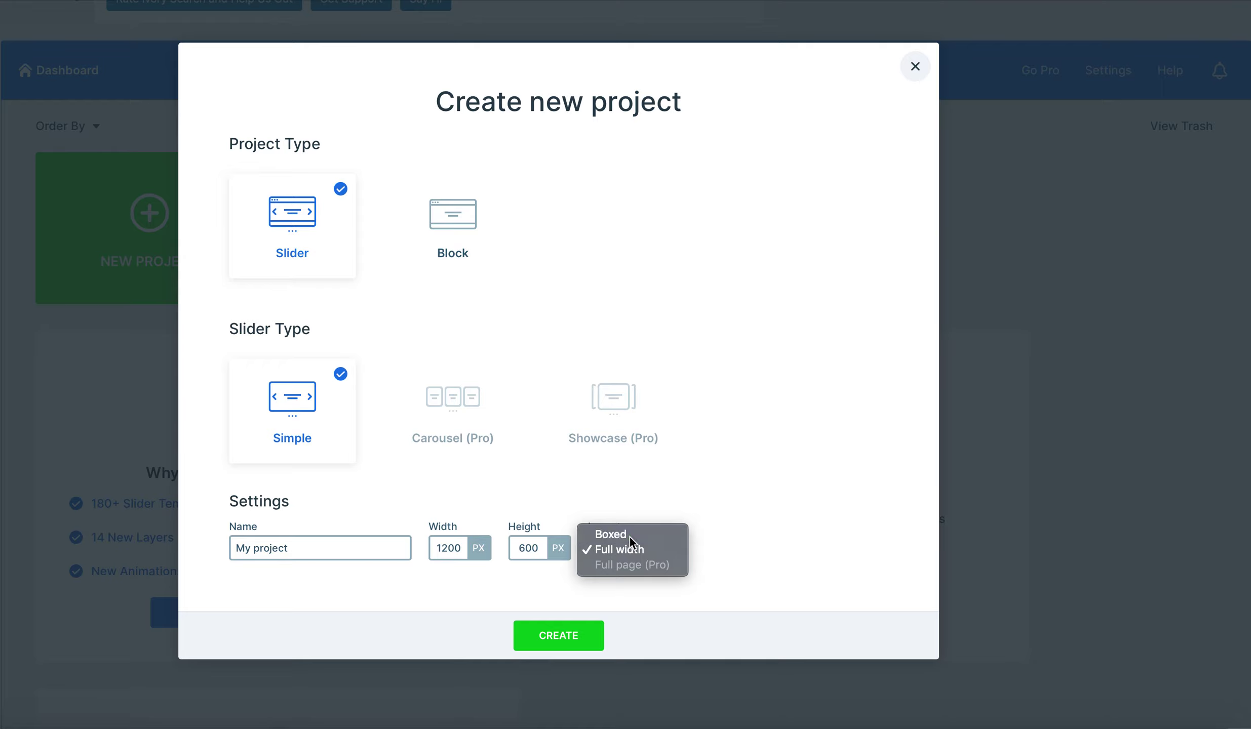
double_click(366, 544)
triple_click(366, 544)
text(Test)
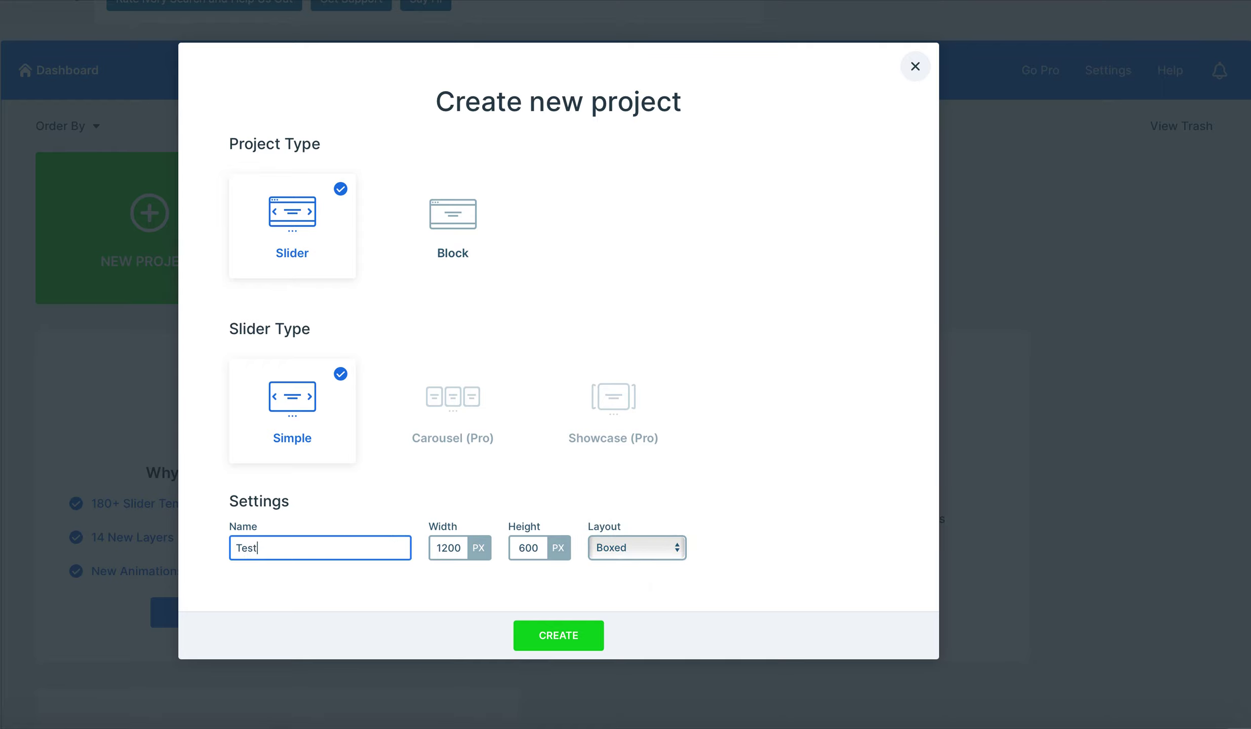
text( LSlid)
key(BackSpace)
key(BackSpace)
key(BackSpace)
key(BackSpace)
key(BackSpace)
text(Slider 1)
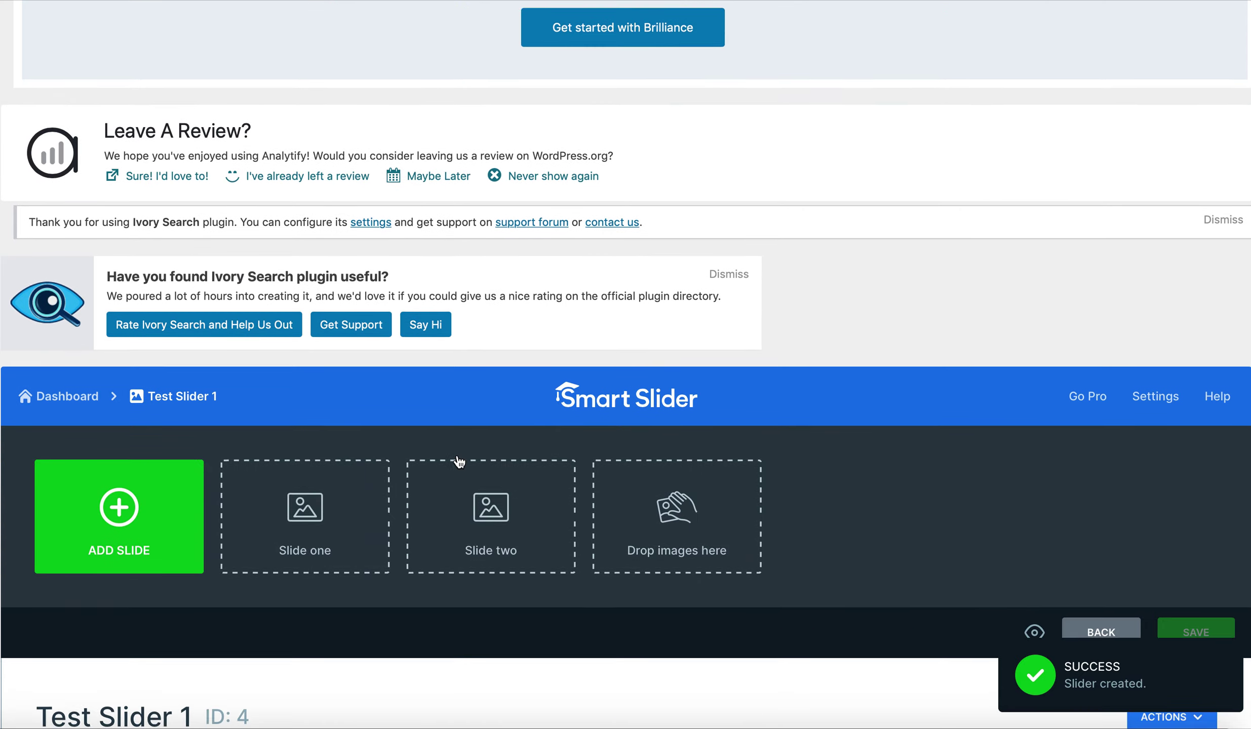
scroll(457, 454, down, 2)
scroll(456, 453, up, 2)
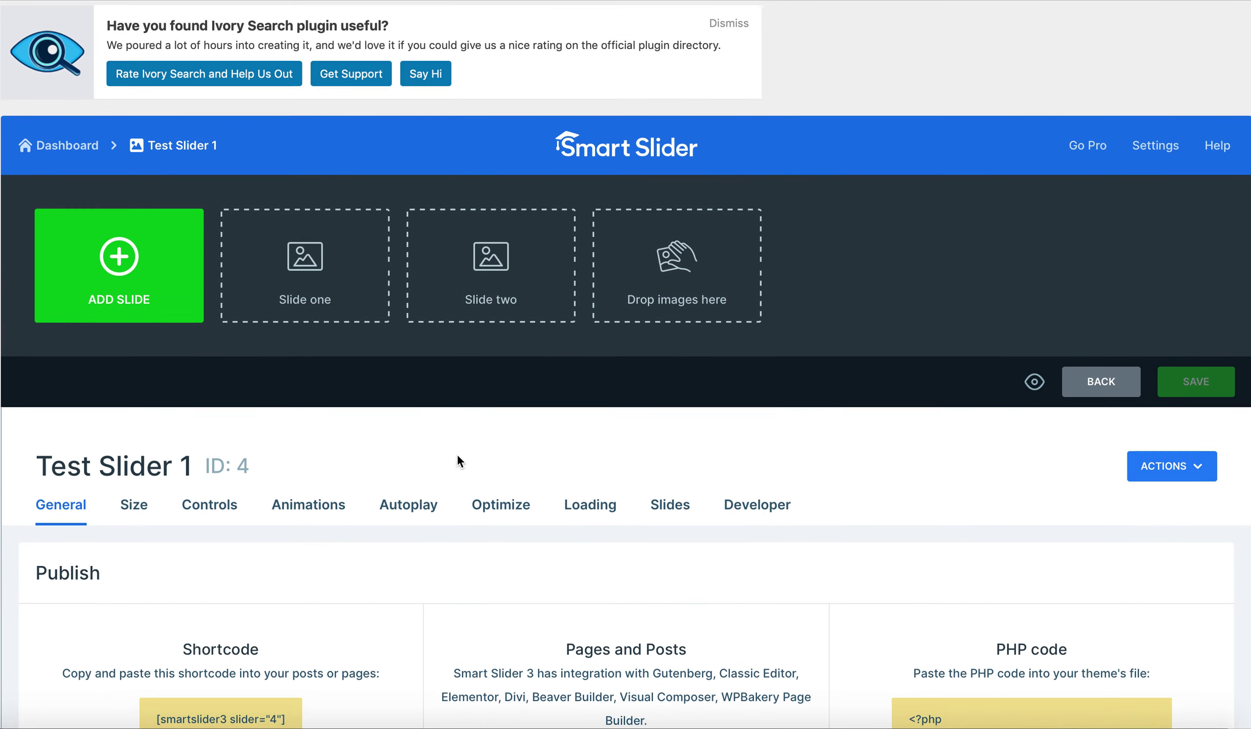
scroll(456, 453, down, 6)
scroll(457, 455, down, 3)
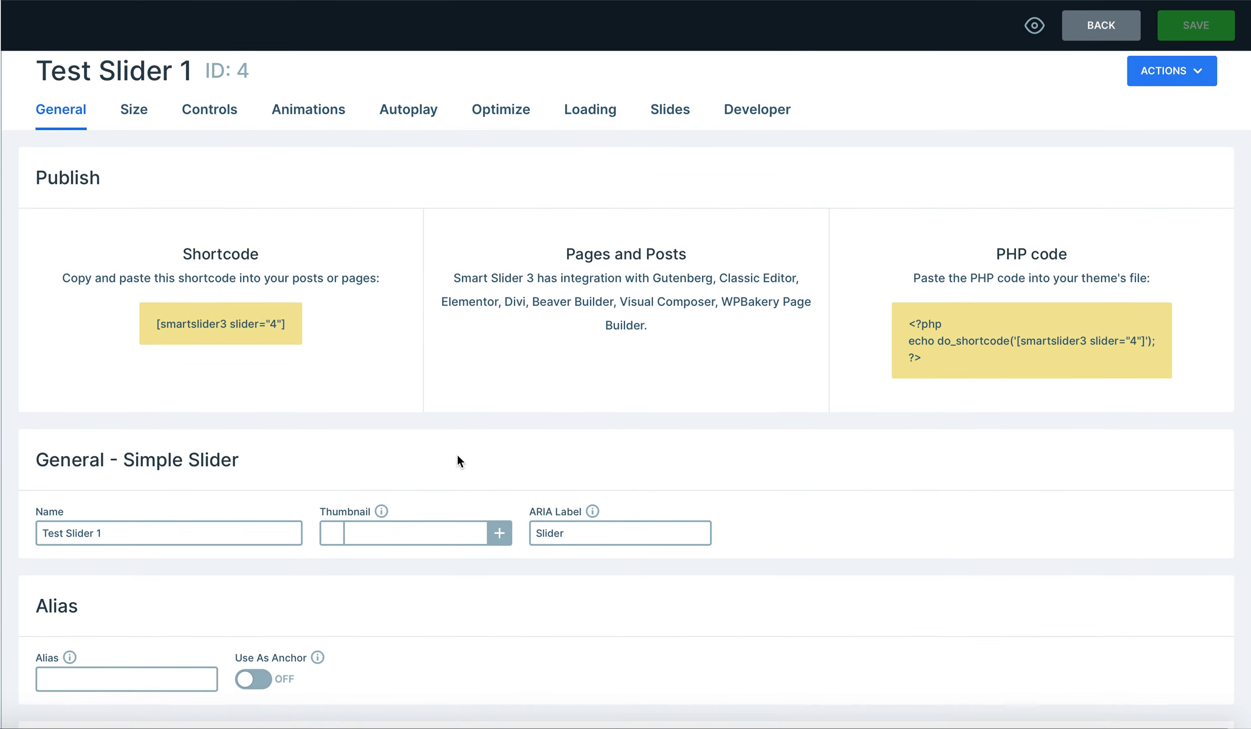
scroll(458, 456, up, 3)
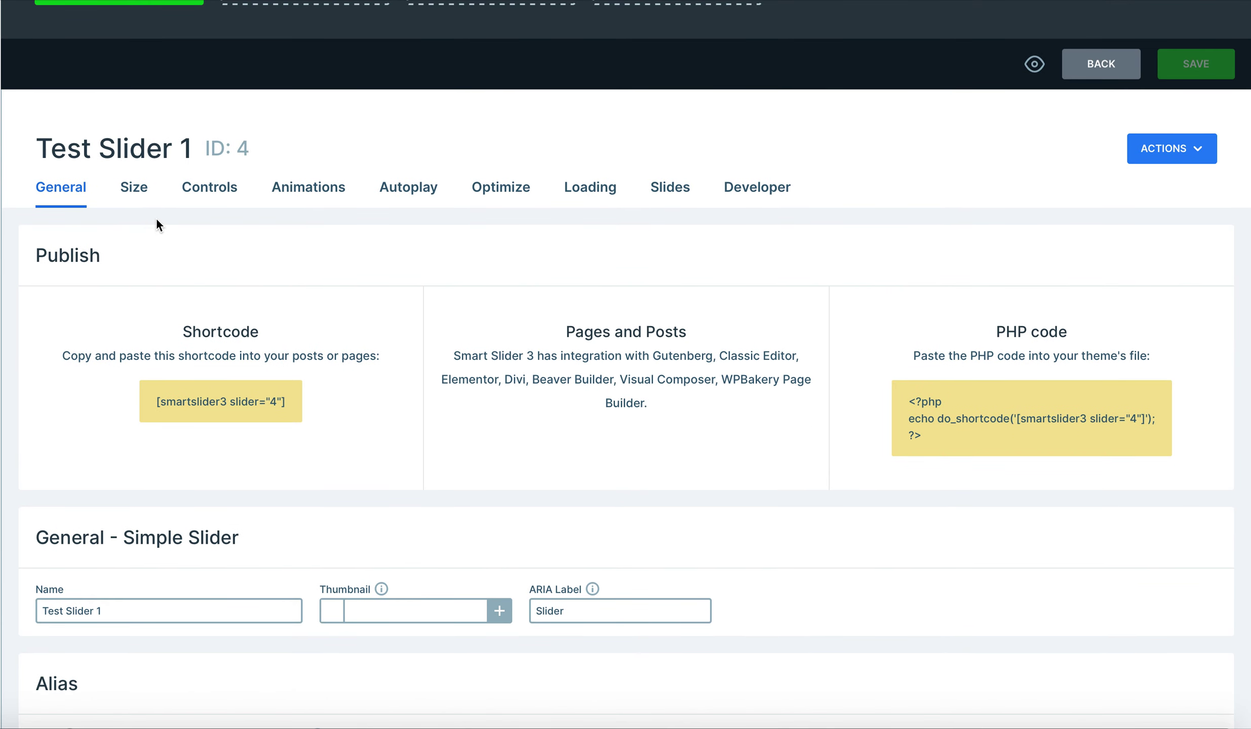
scroll(222, 242, down, 1)
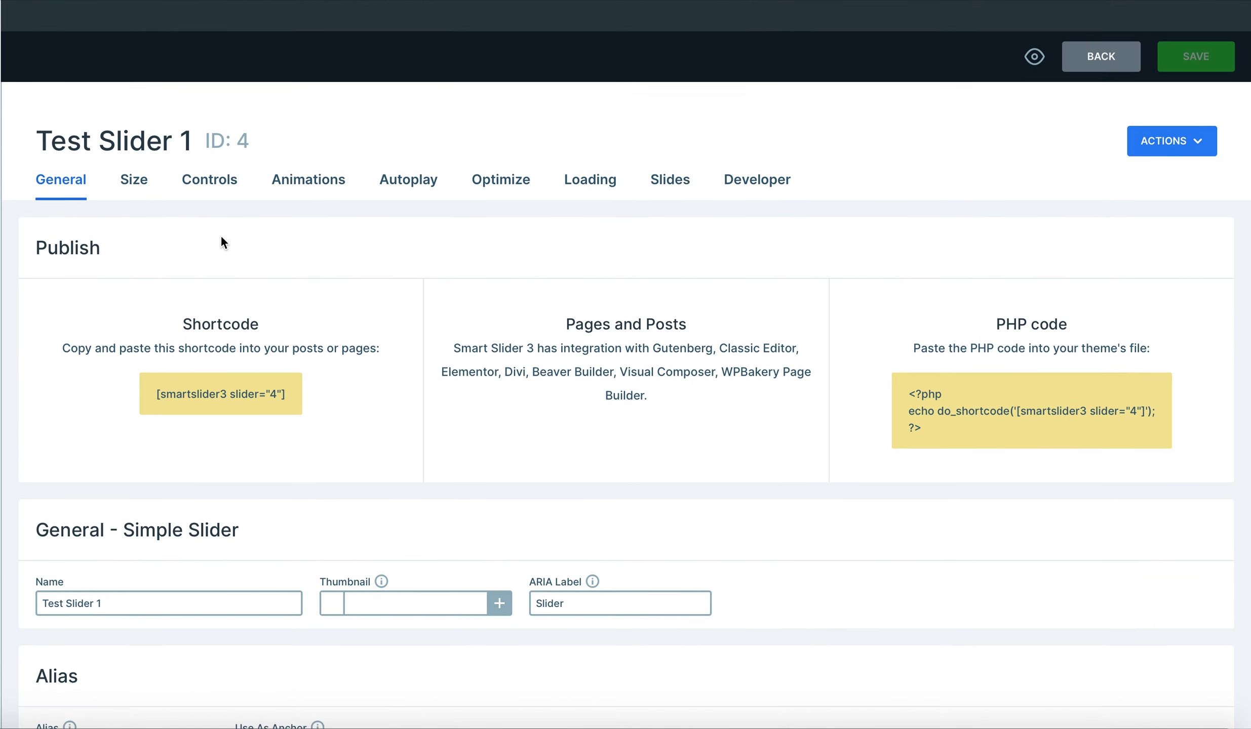
scroll(221, 242, down, 2)
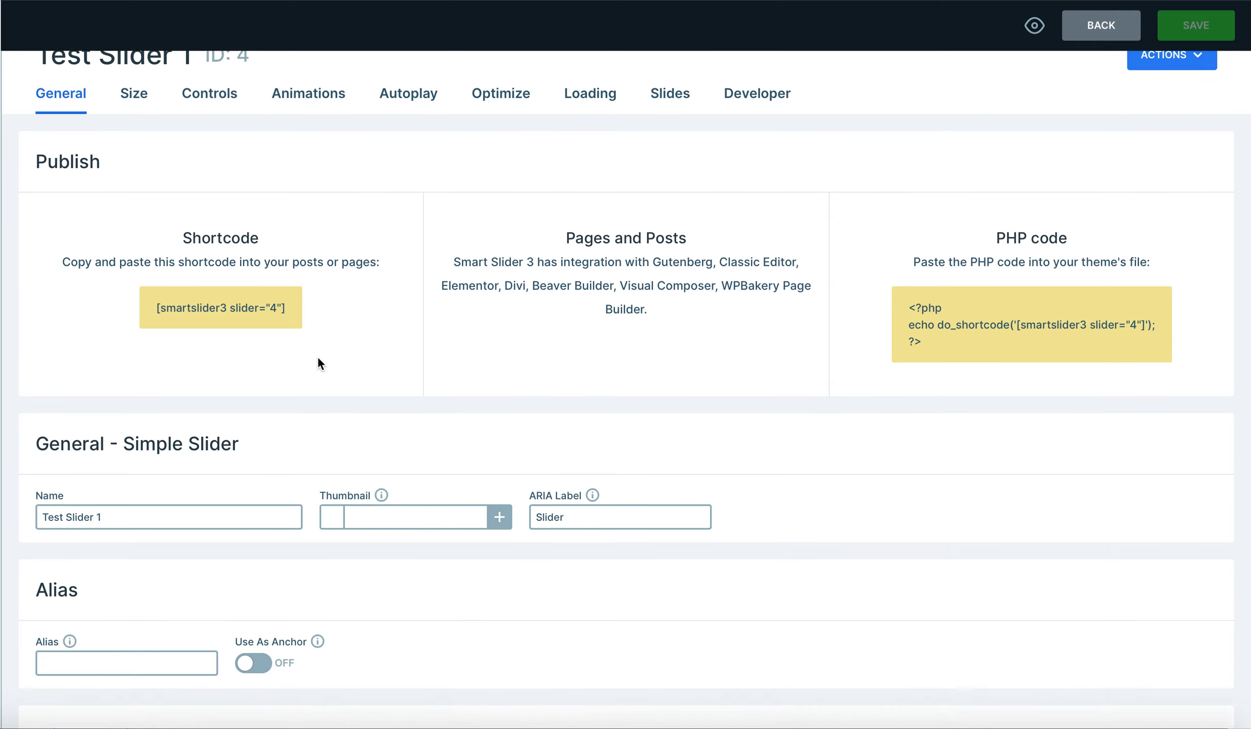
scroll(319, 363, down, 1)
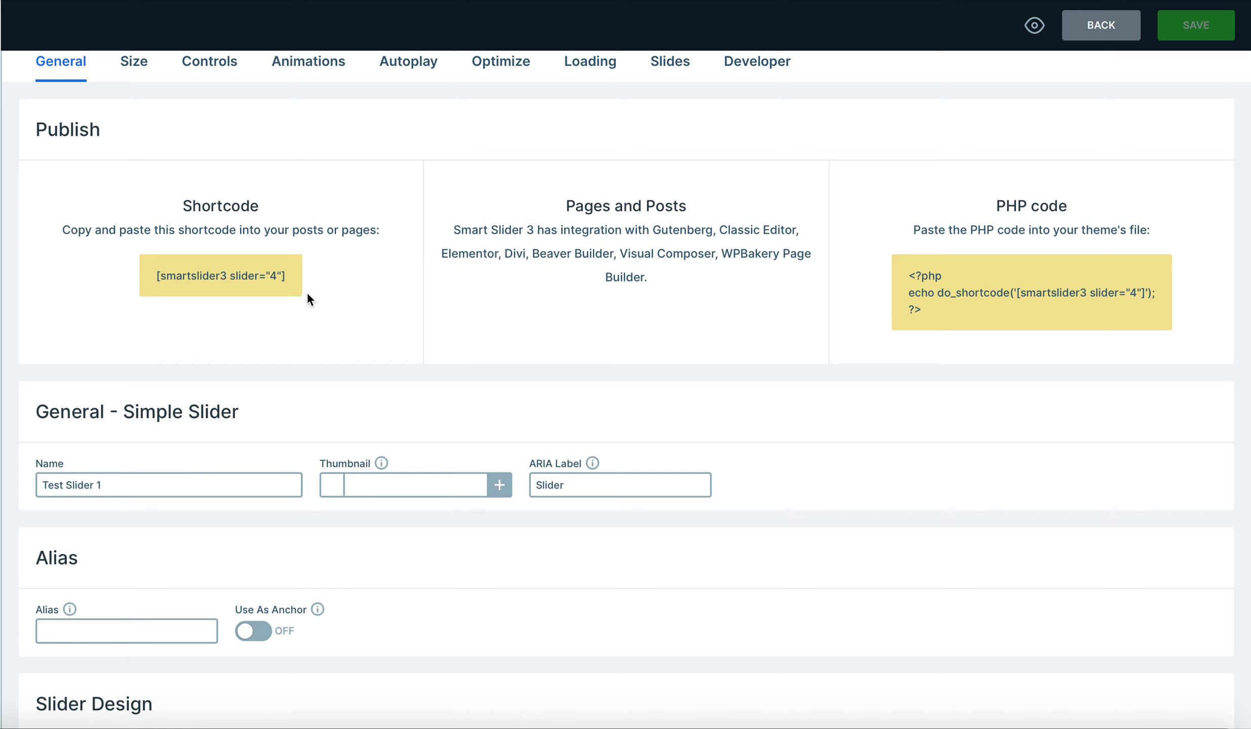
drag(291, 278, 144, 281)
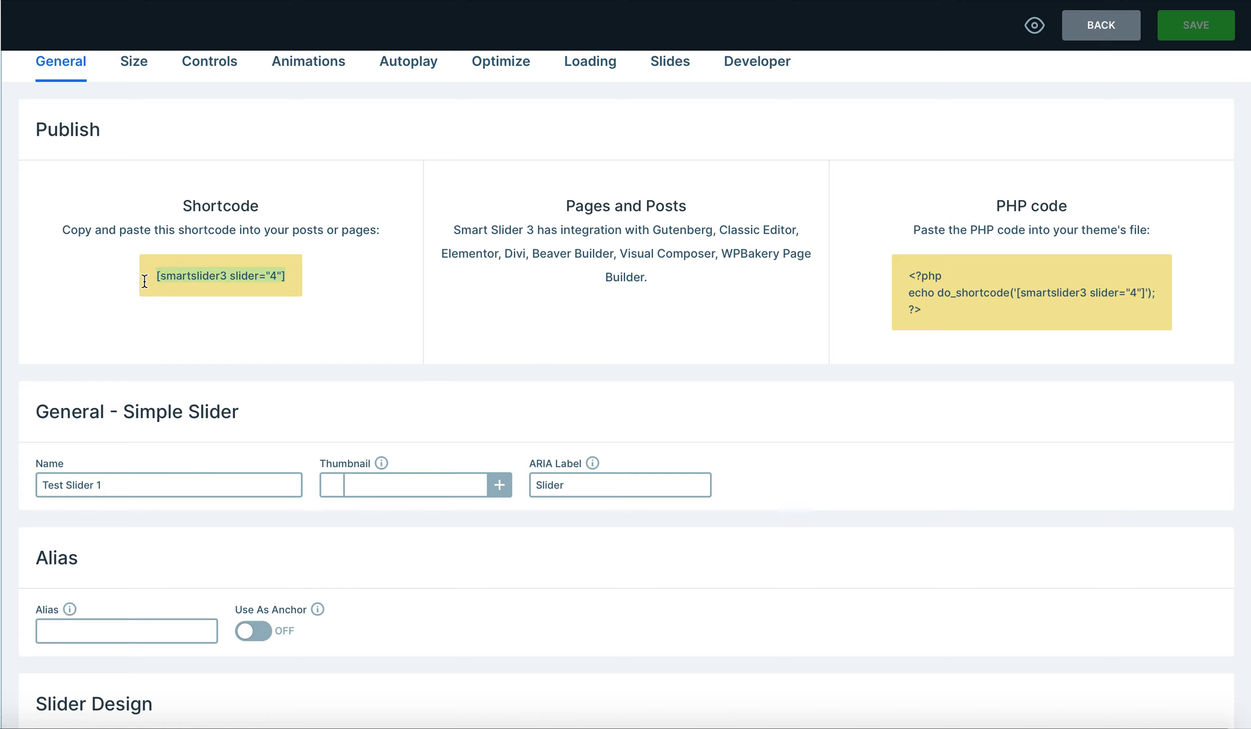
click(248, 307)
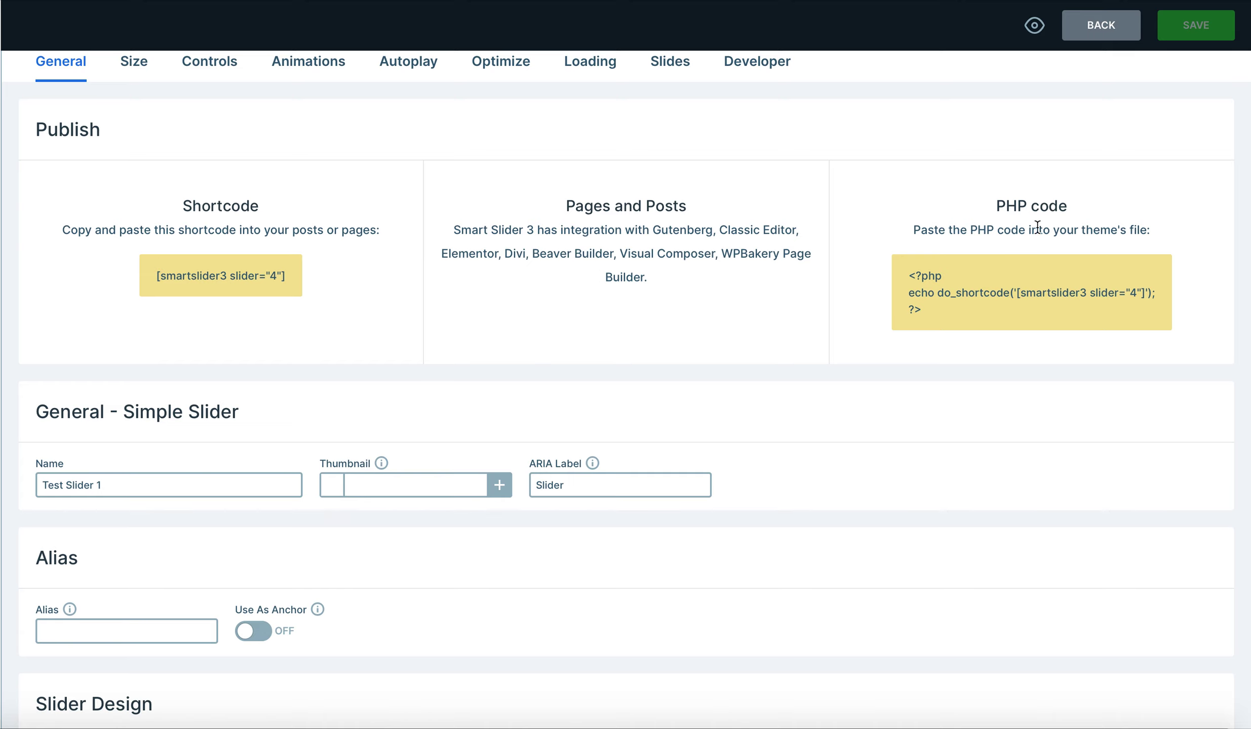
scroll(546, 422, down, 3)
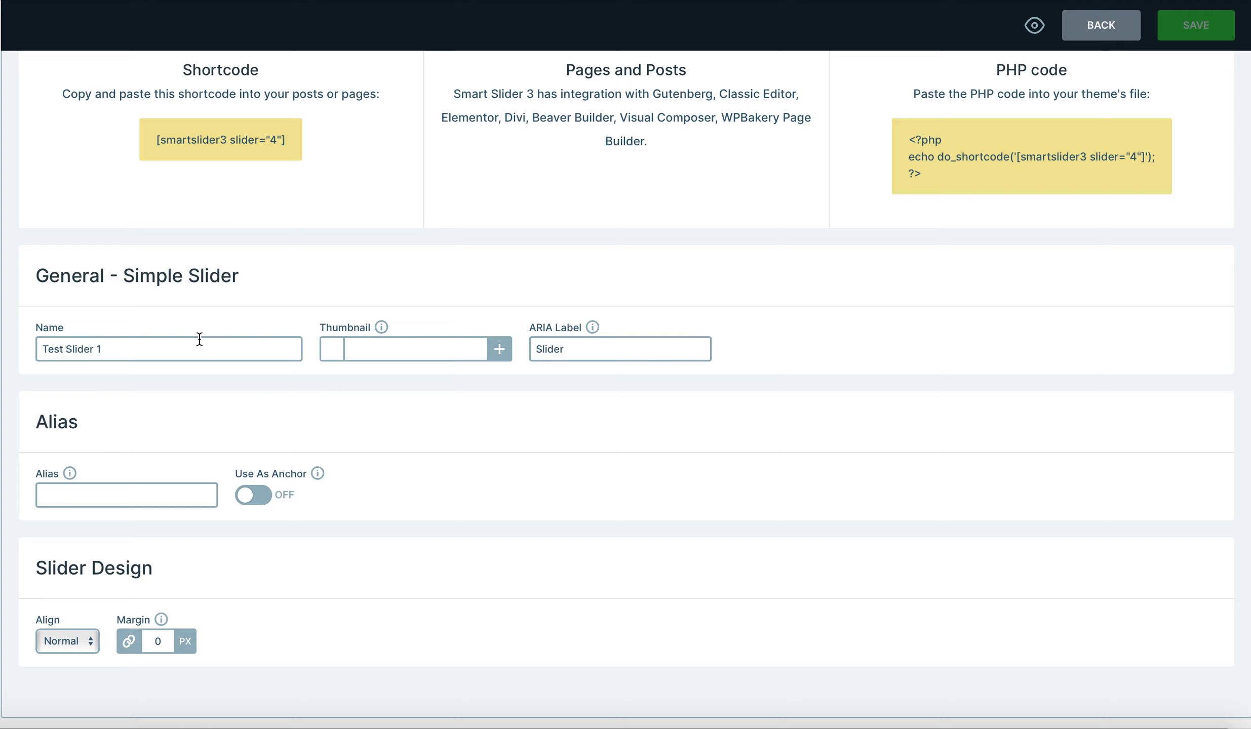
scroll(182, 509, up, 1)
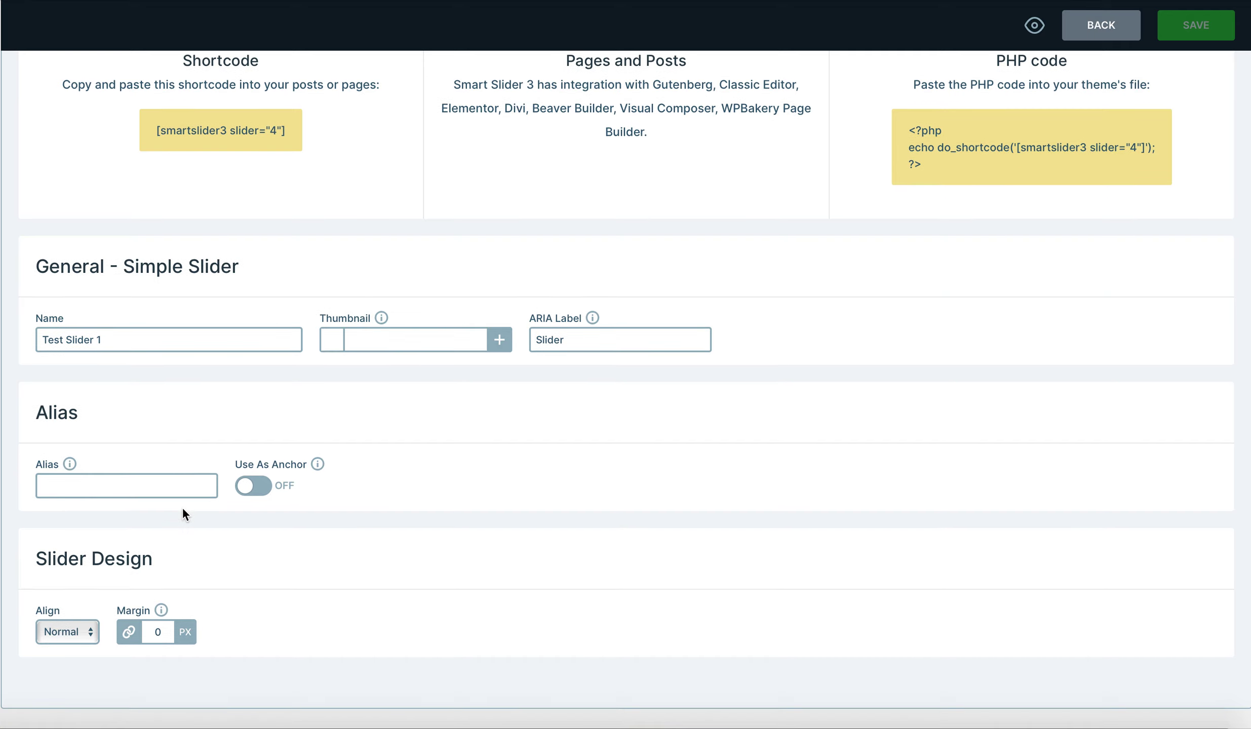
scroll(181, 508, up, 5)
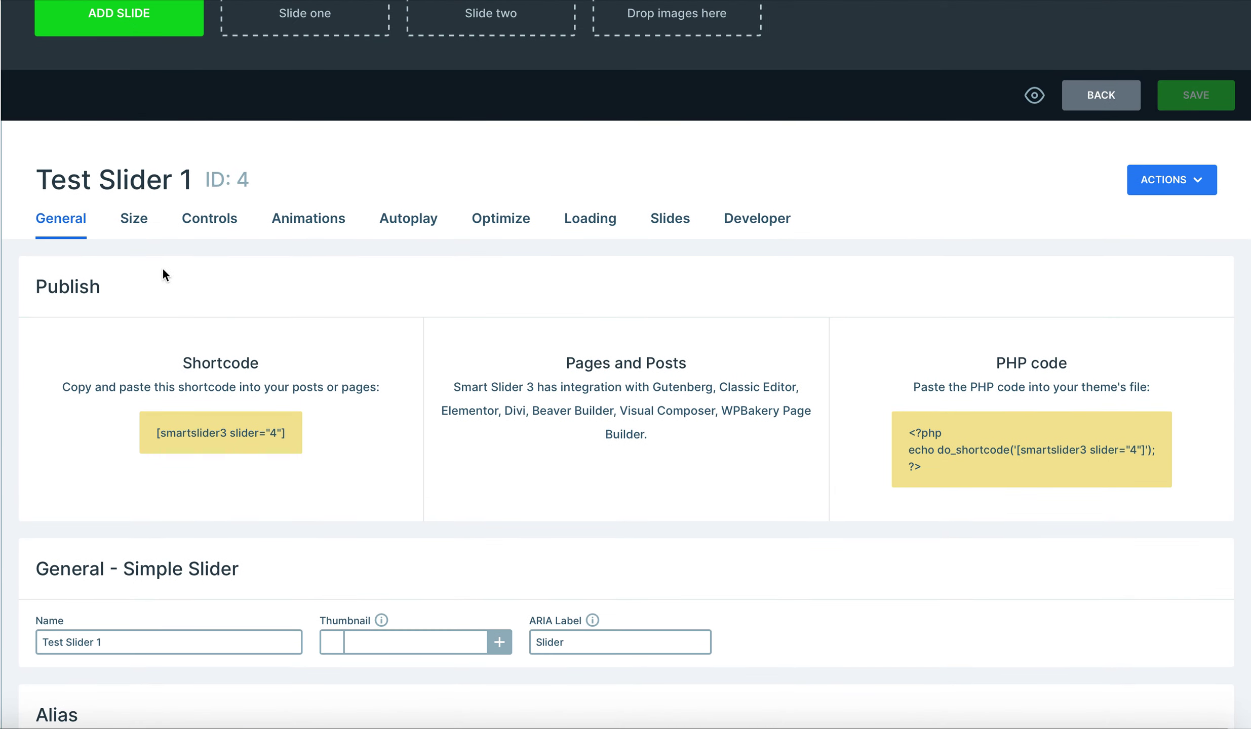
click(133, 218)
Try an 800 px slider height, then set it back to 600 px
scroll(273, 424, down, 3)
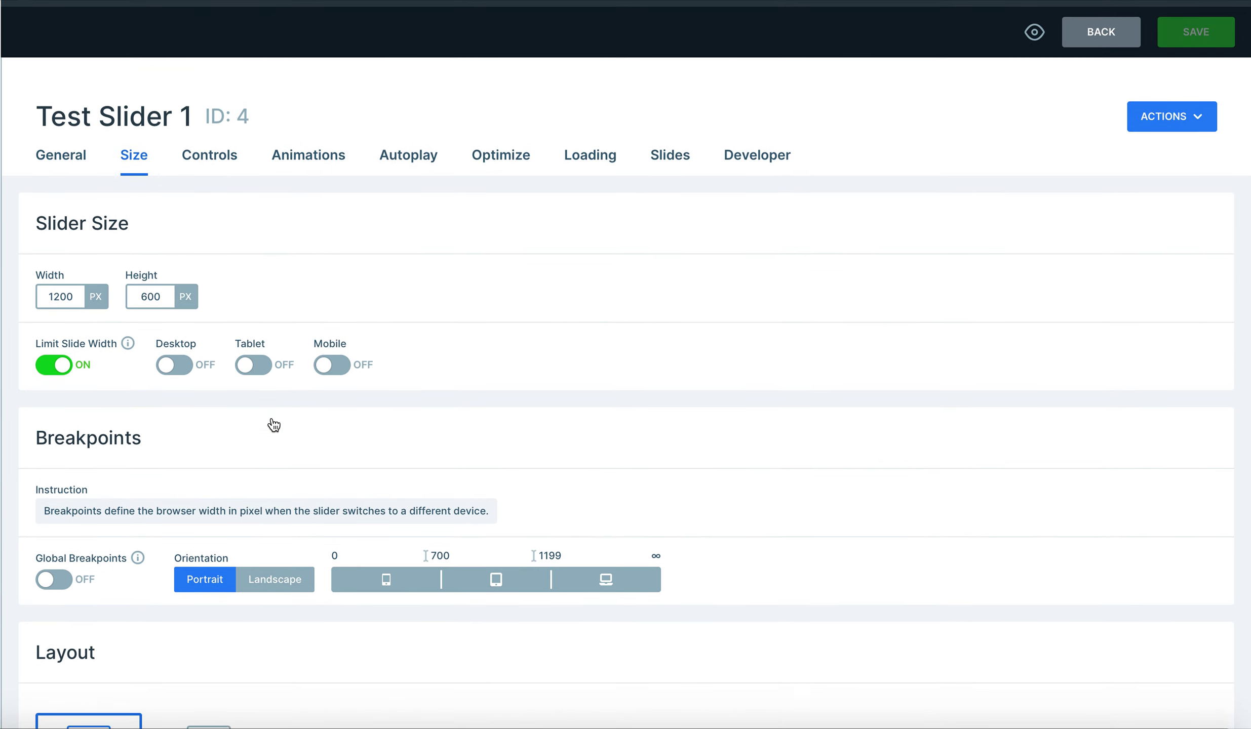
scroll(272, 419, down, 1)
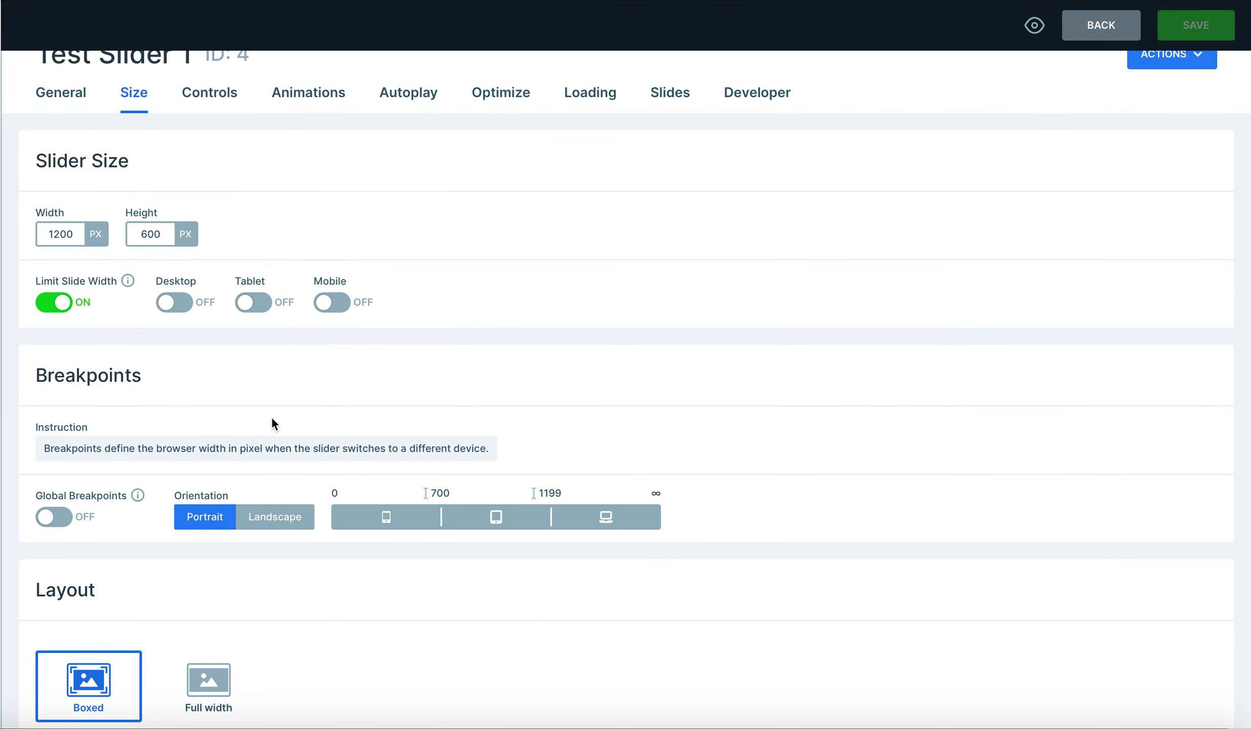
click(163, 233)
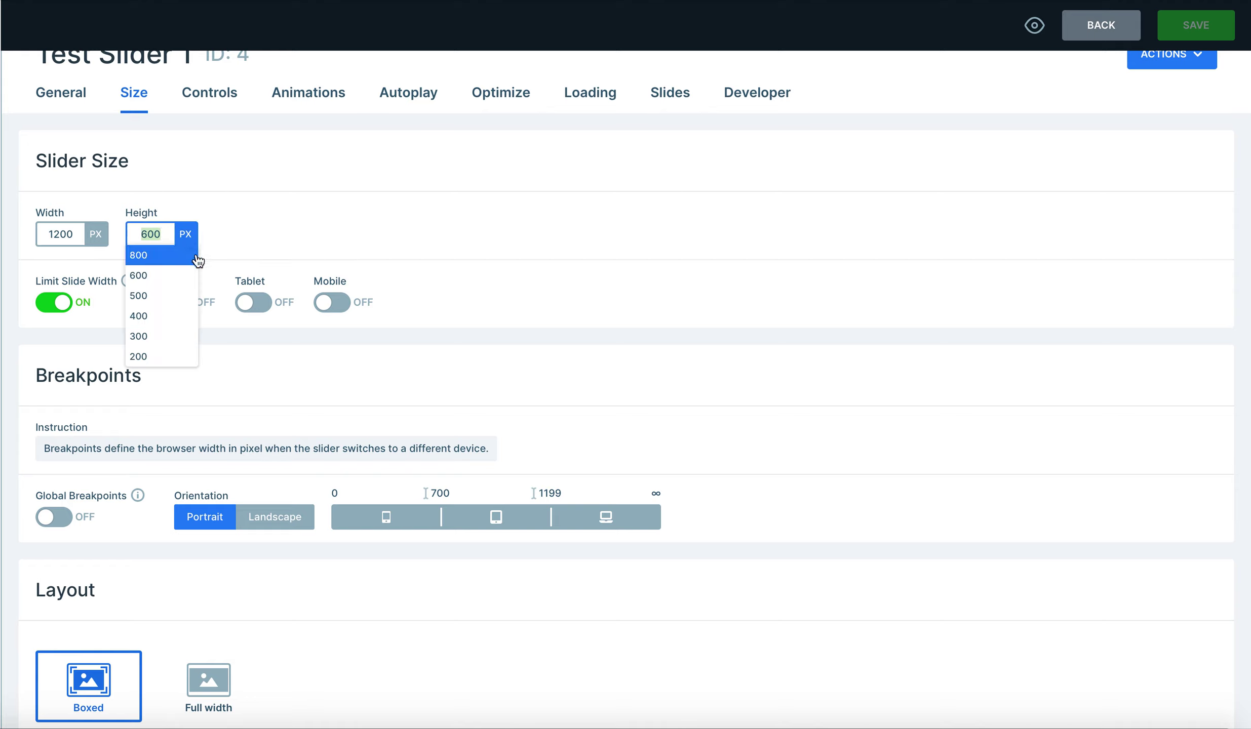
click(178, 258)
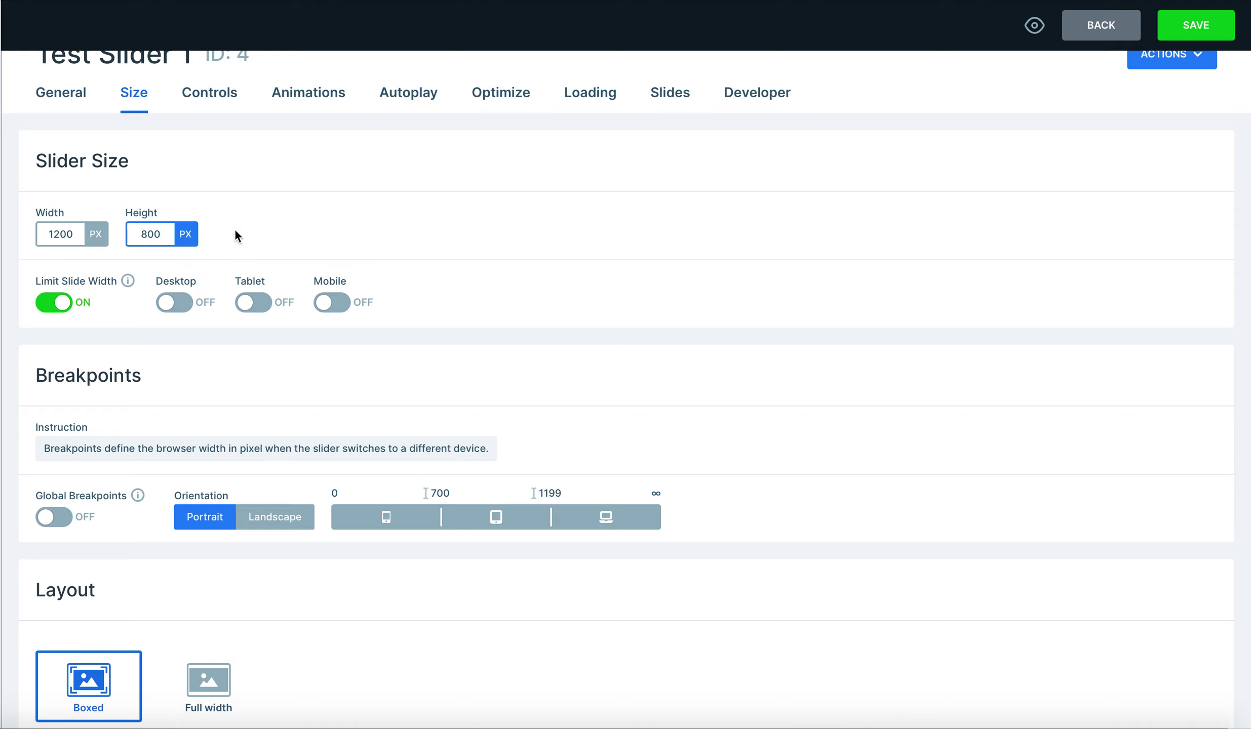
click(154, 234)
click(169, 288)
scroll(169, 577, down, 3)
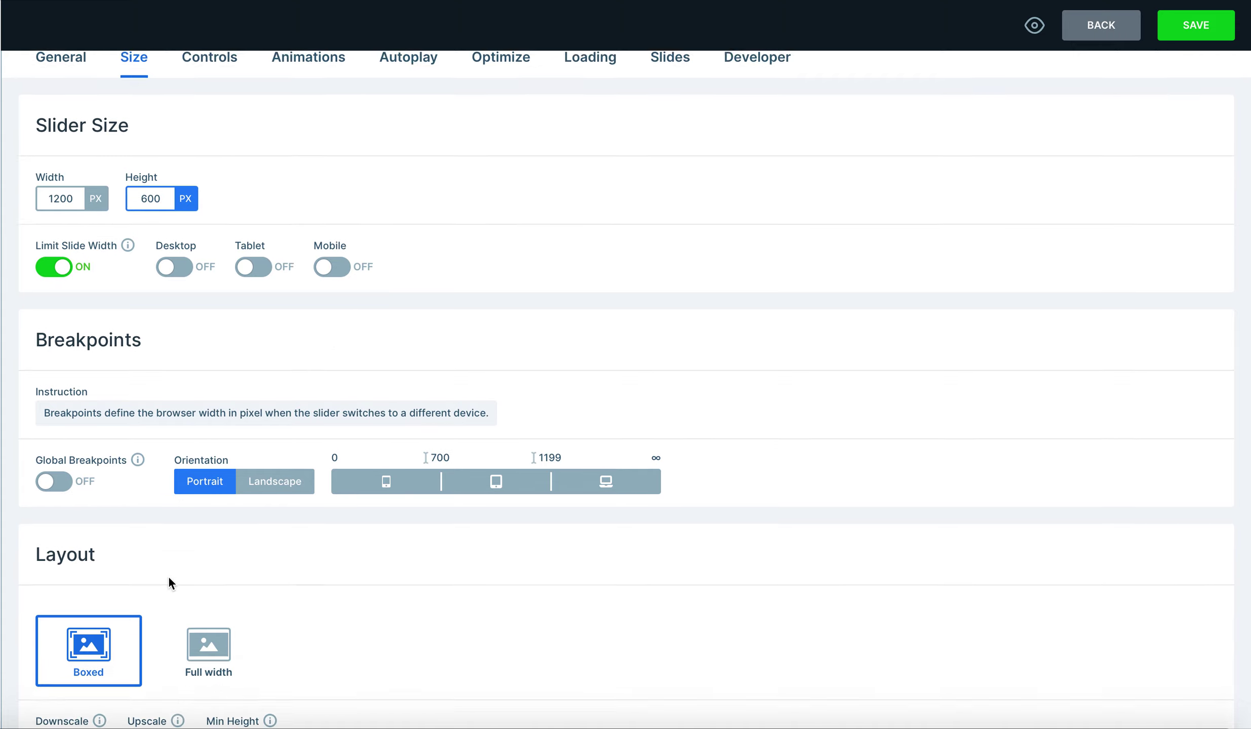
scroll(275, 502, up, 7)
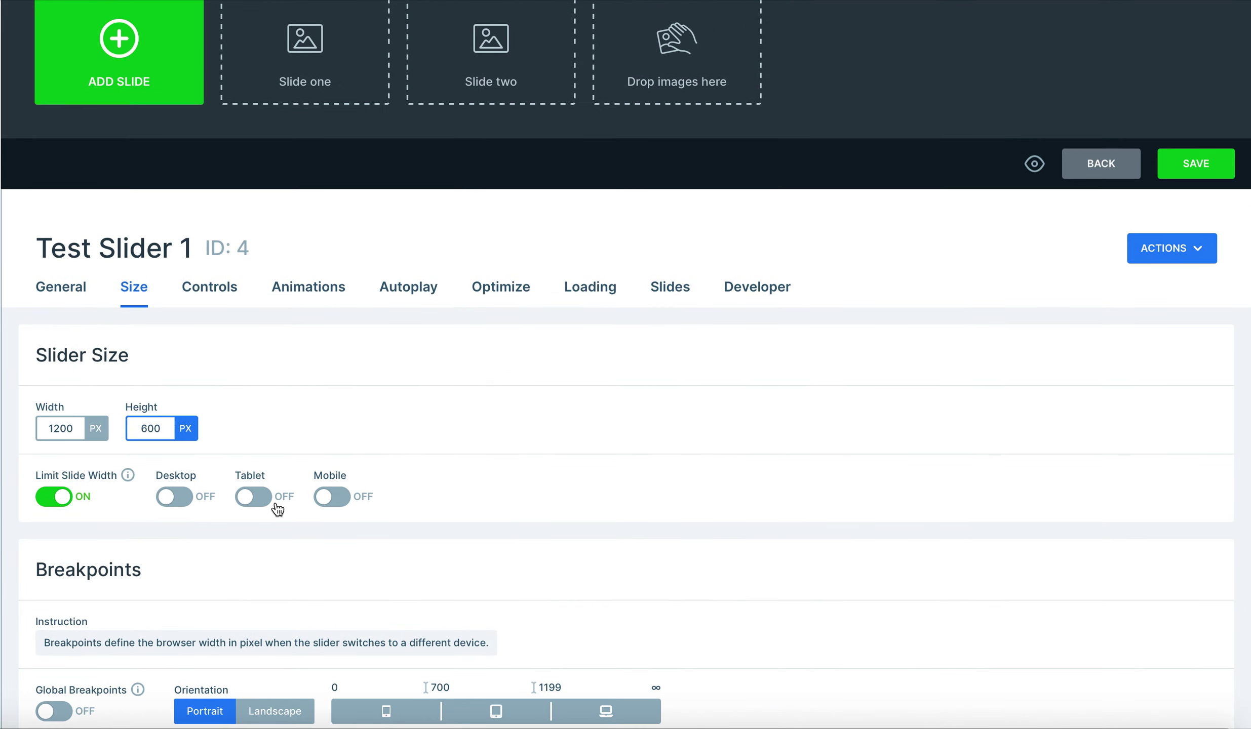
click(224, 290)
Review the arrow style options in the Style Manager and close it unchanged
scroll(282, 370, down, 7)
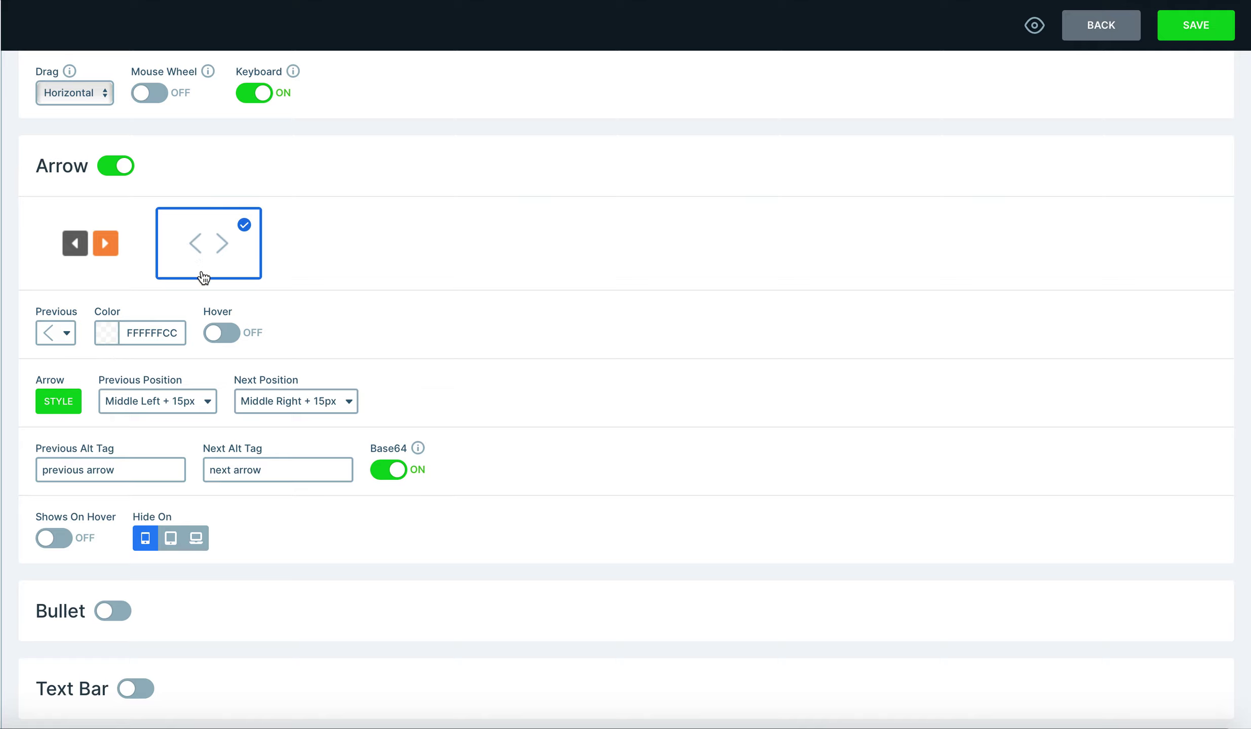
click(65, 408)
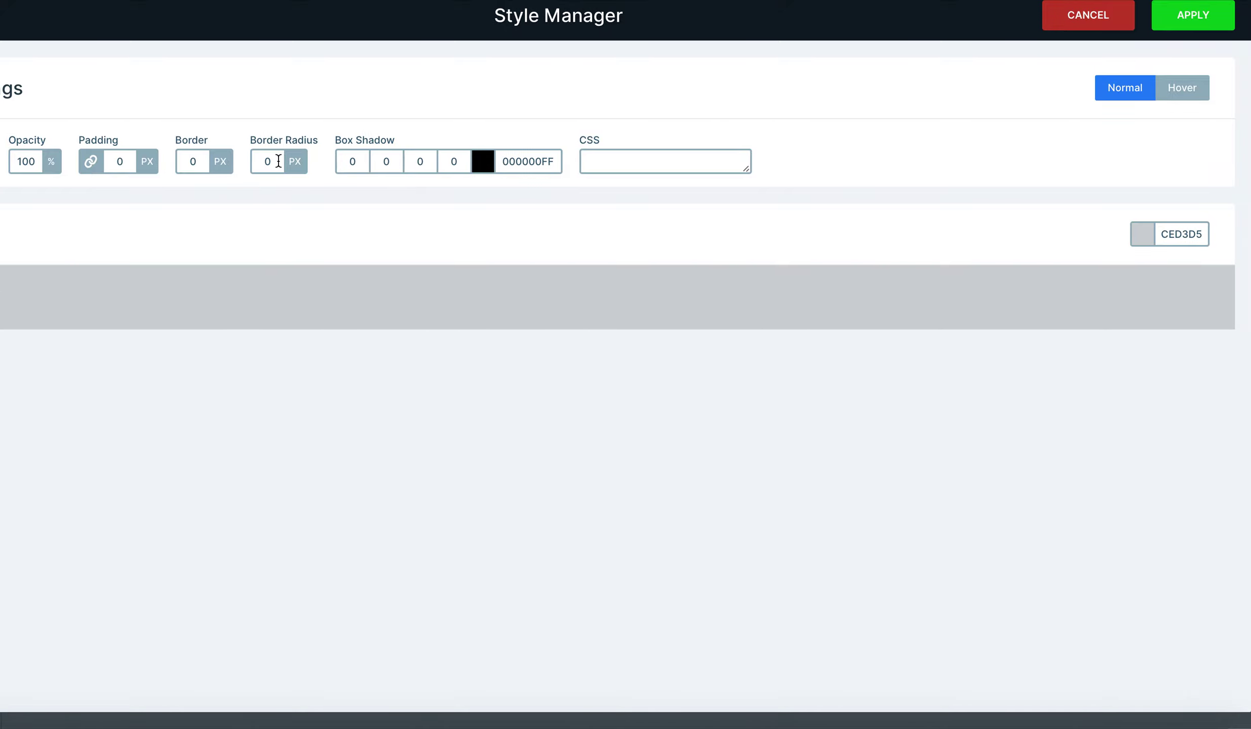
click(1109, 22)
scroll(363, 414, down, 2)
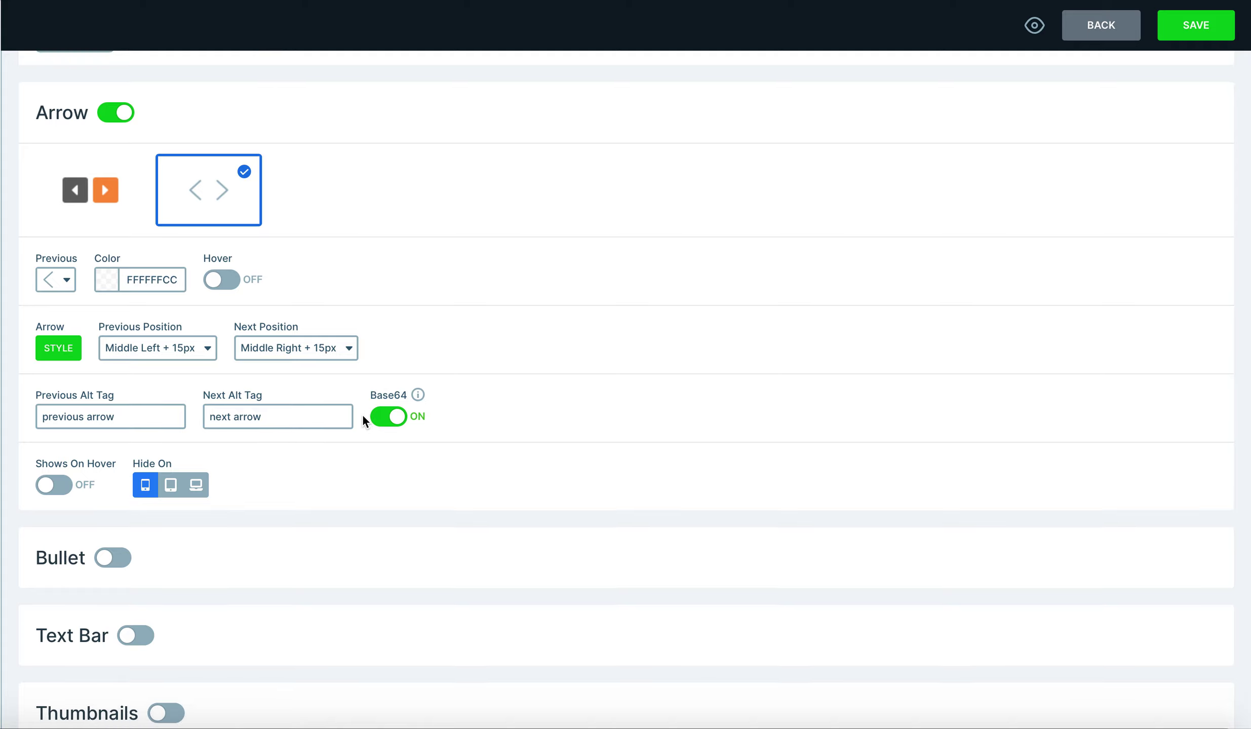
Enable bullet dots and apply the dot style: padding 5, border radius 50, margin 4px
scroll(363, 413, down, 4)
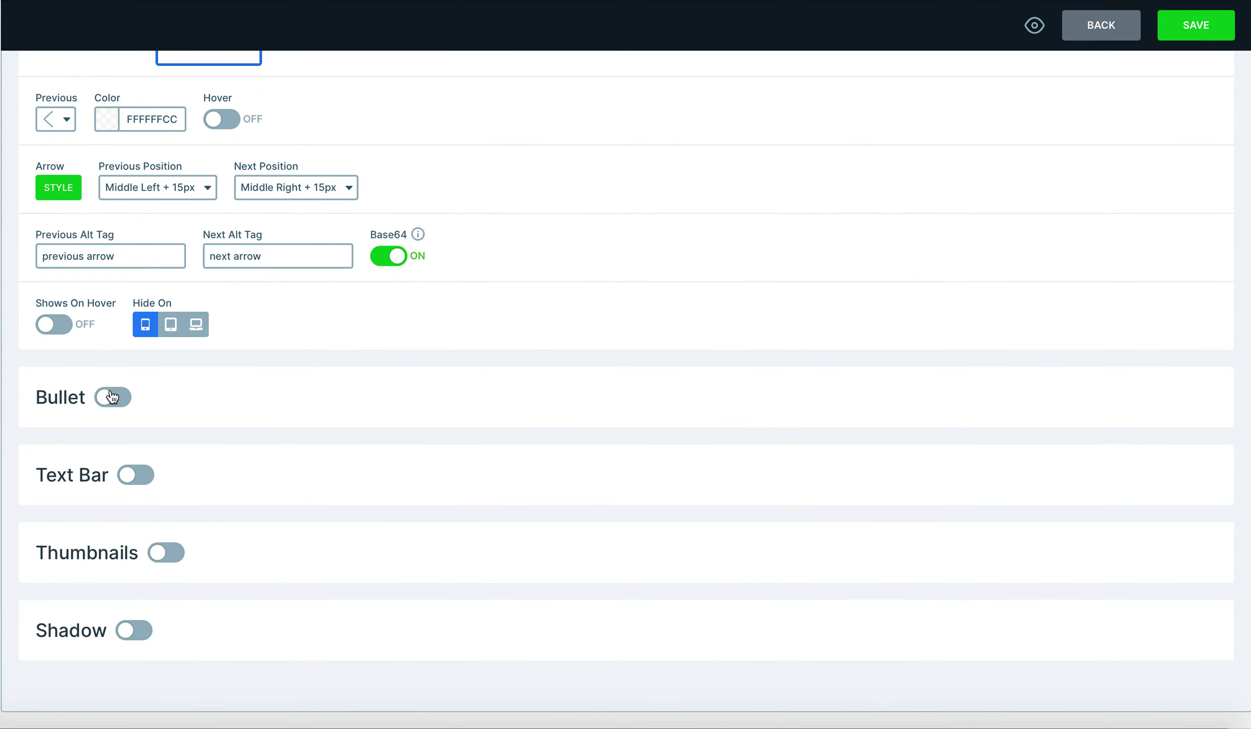
click(111, 398)
scroll(186, 447, down, 3)
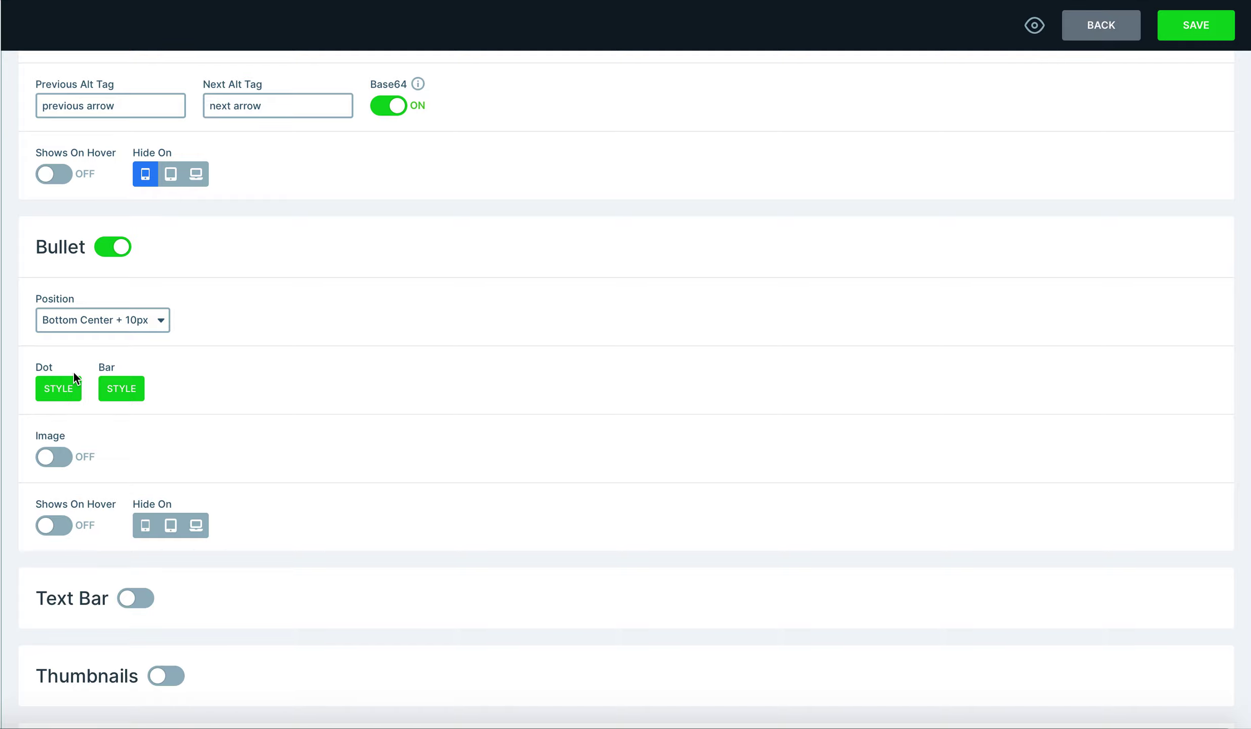
click(69, 389)
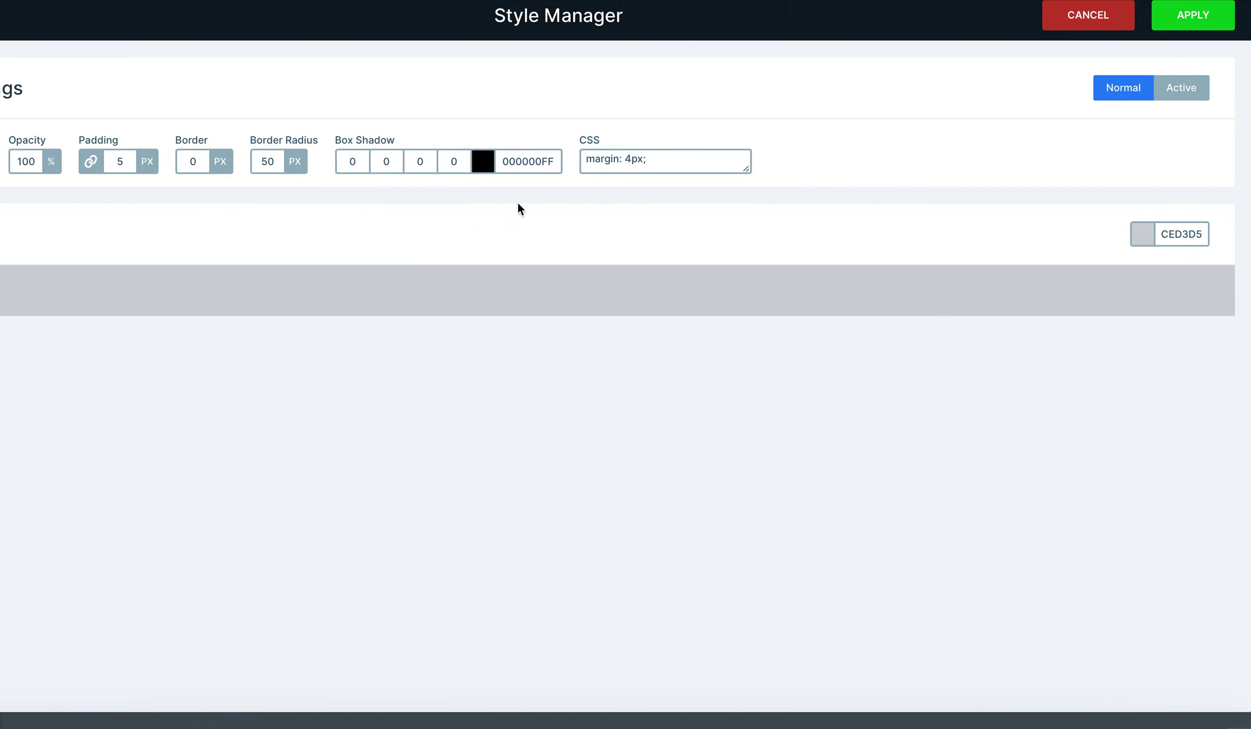
click(1195, 16)
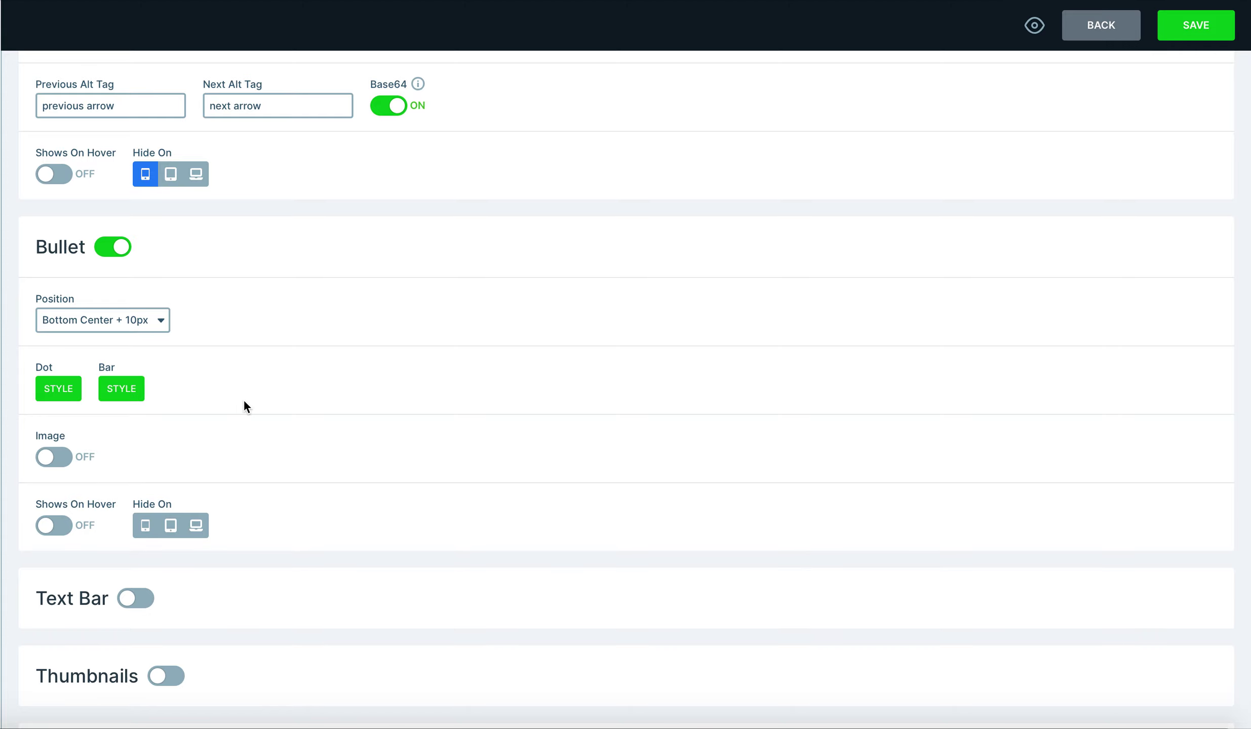
scroll(244, 400, up, 8)
Browse the Animations, Autoplay, Optimize, Loading, Slides and Developer tabs, then return to General
scroll(243, 400, up, 5)
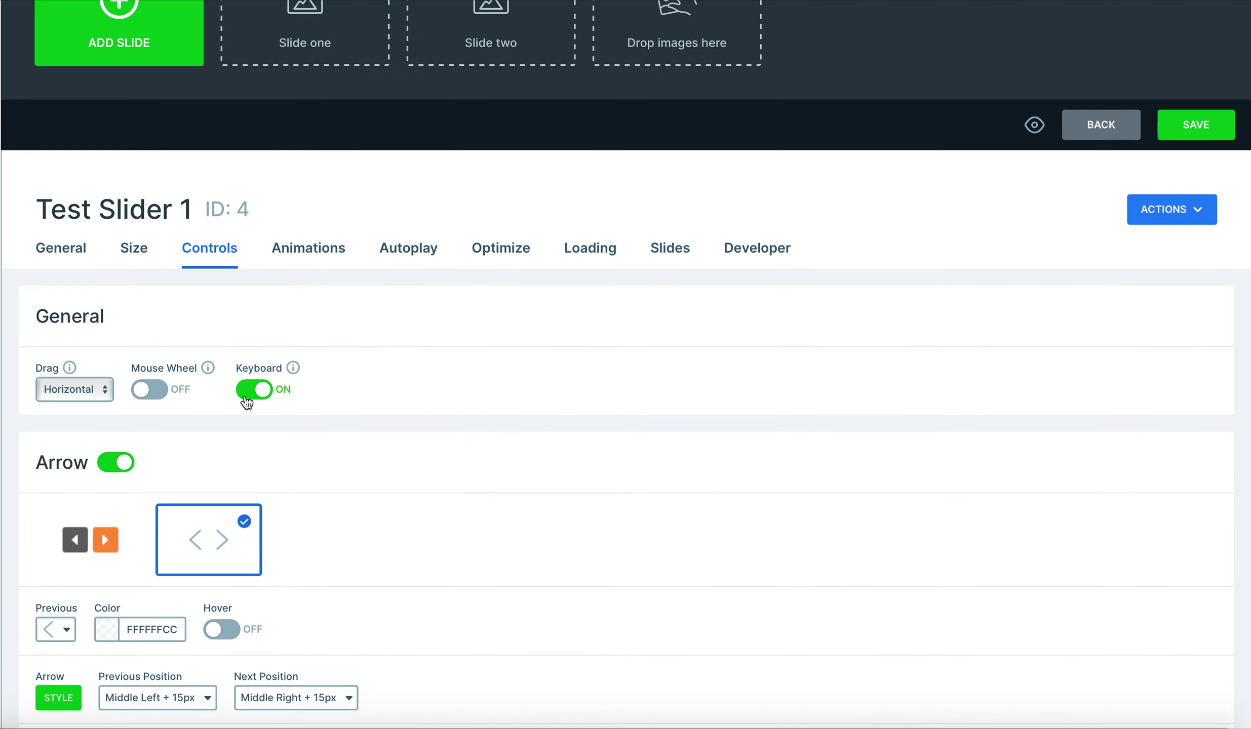
click(313, 266)
click(408, 348)
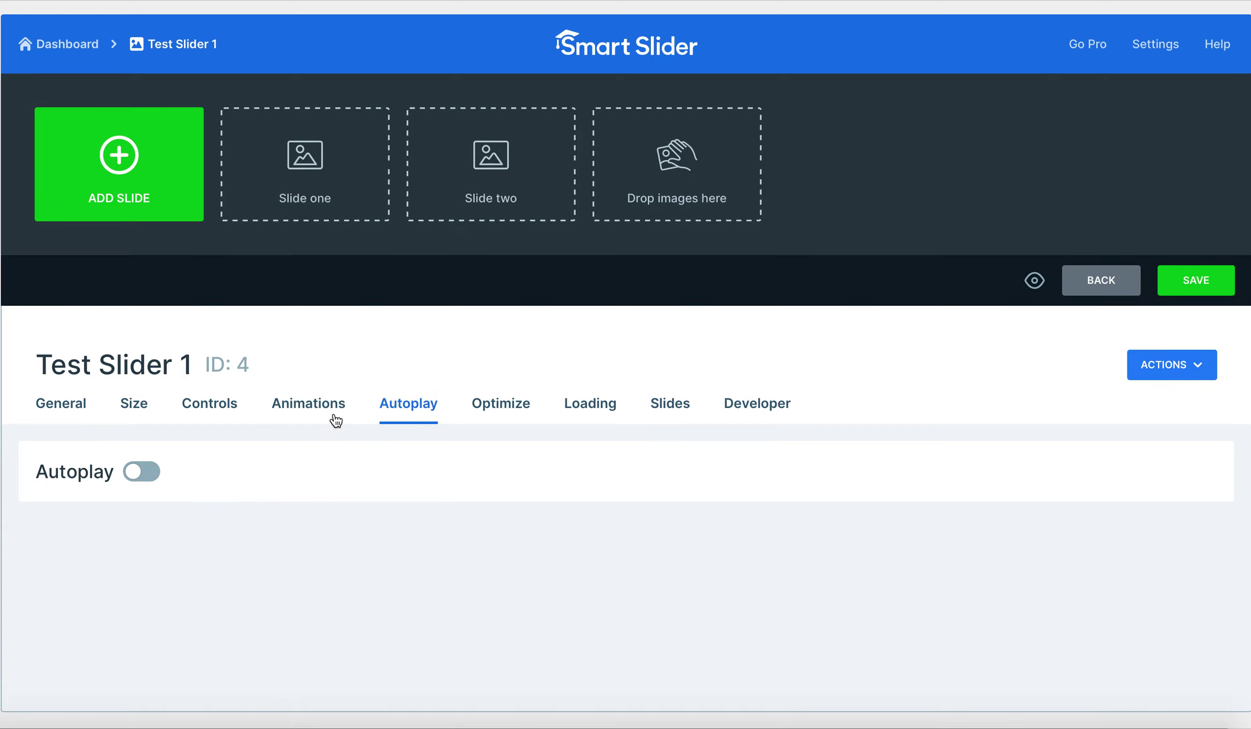
click(506, 413)
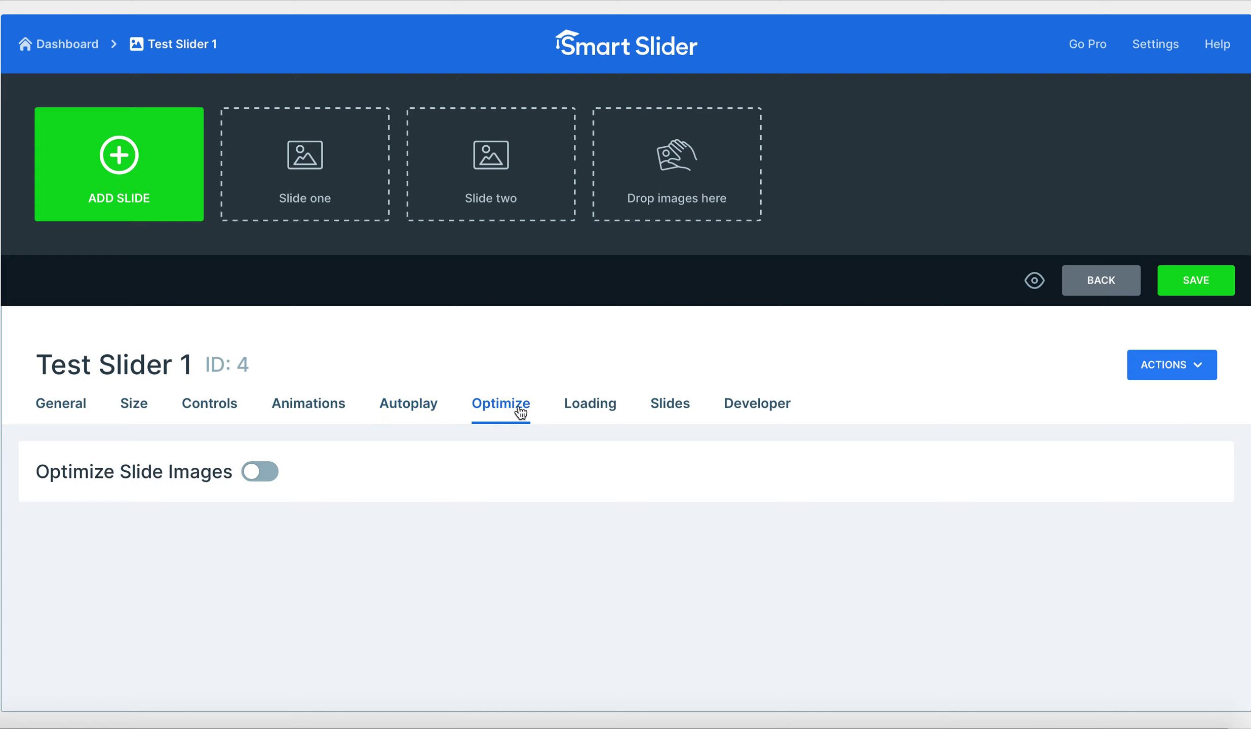
click(603, 412)
scroll(637, 475, down, 2)
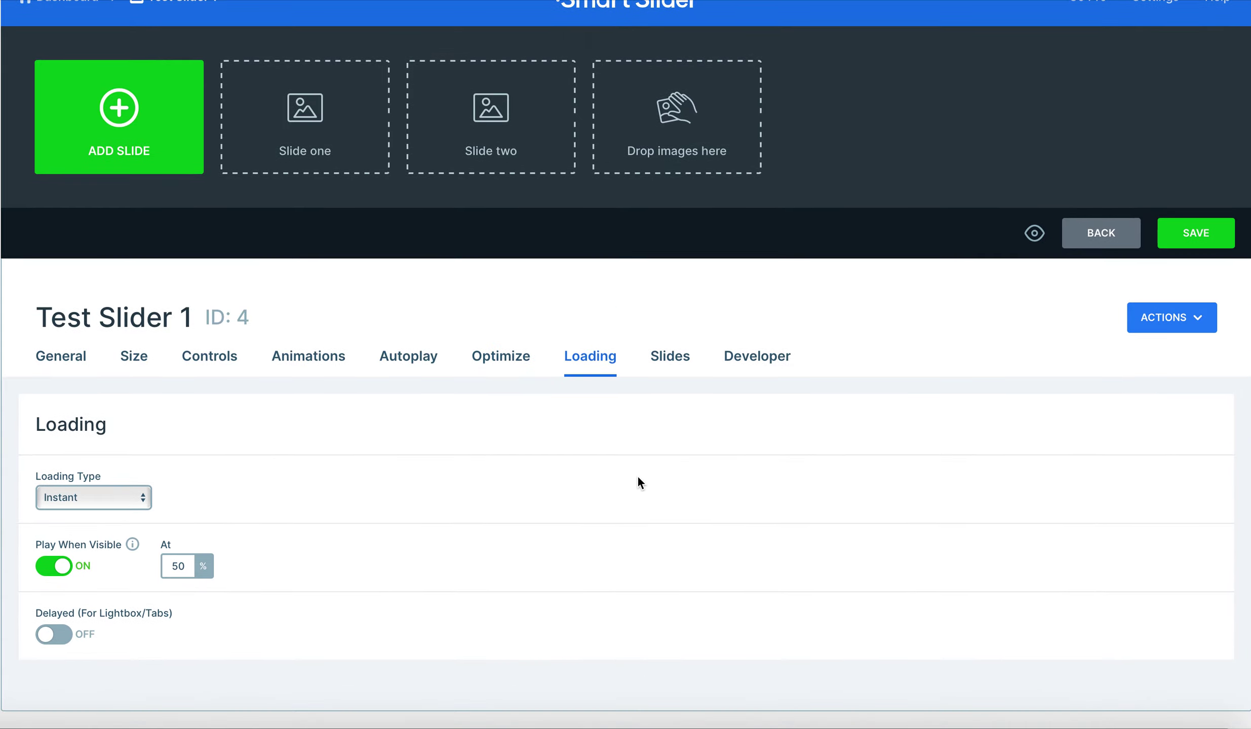
click(664, 348)
click(758, 393)
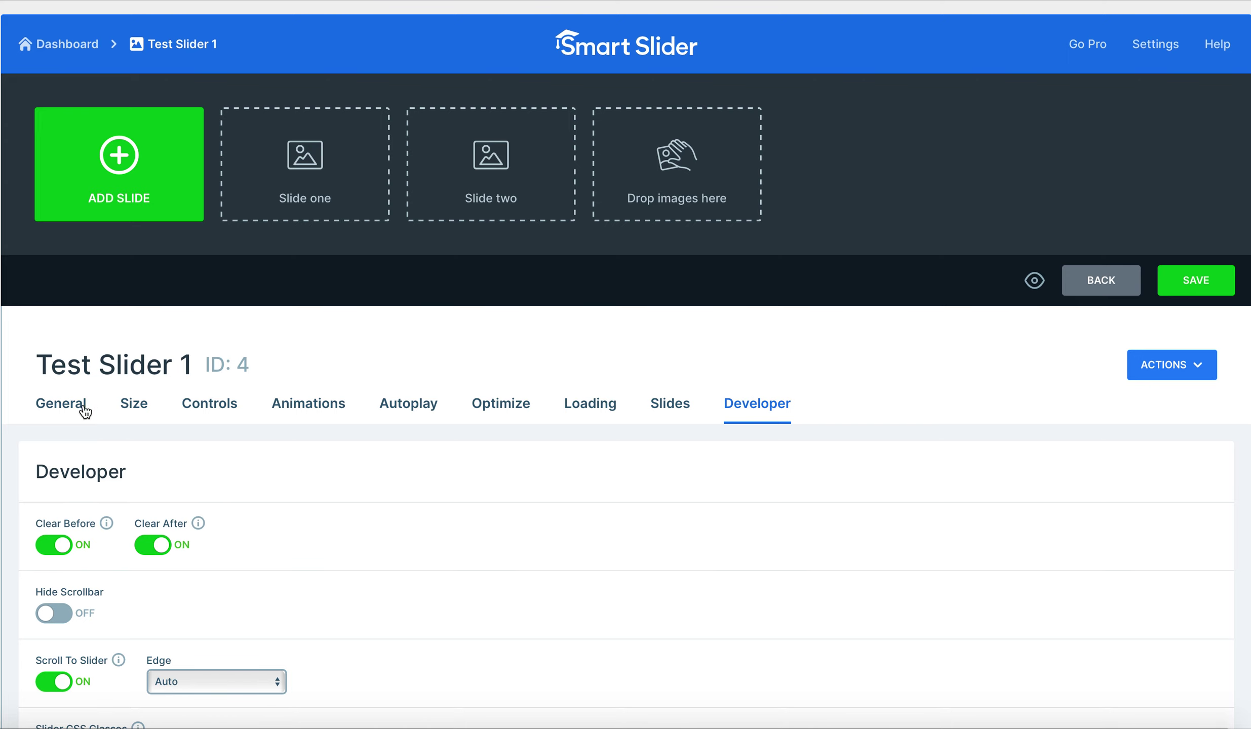
click(58, 405)
scroll(357, 396, up, 2)
scroll(356, 400, down, 3)
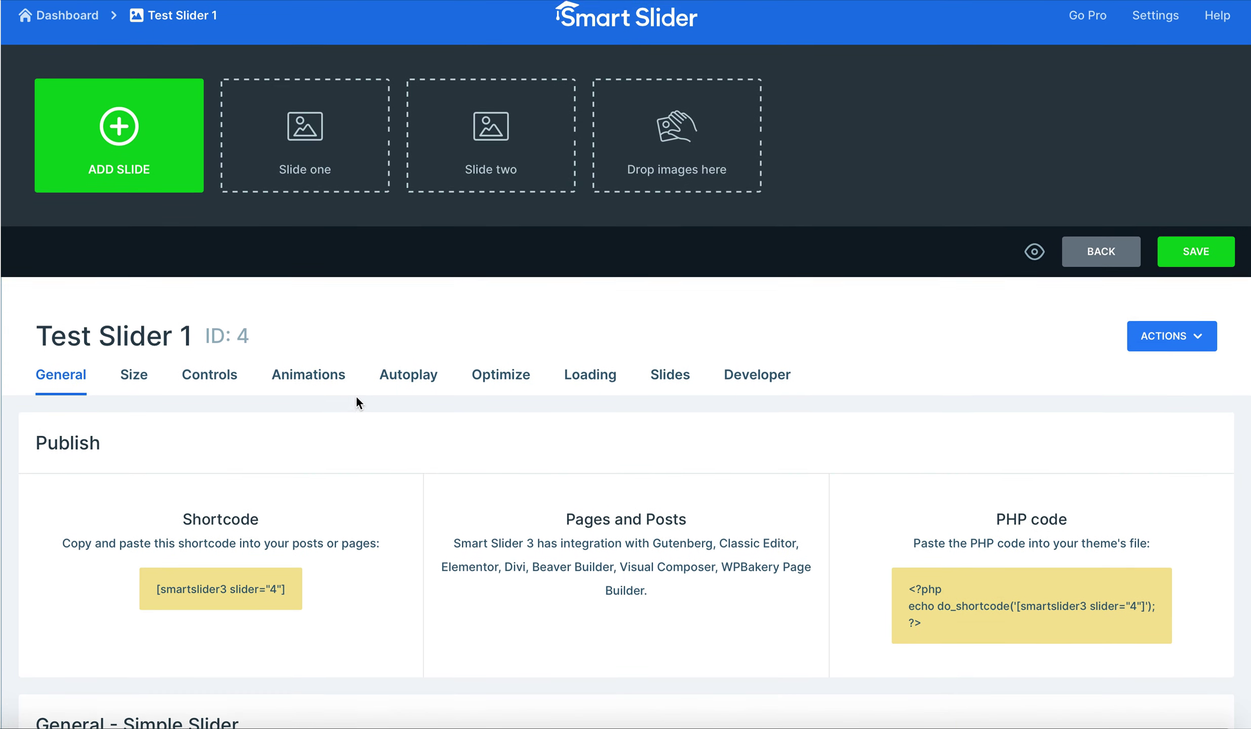
scroll(356, 400, up, 1)
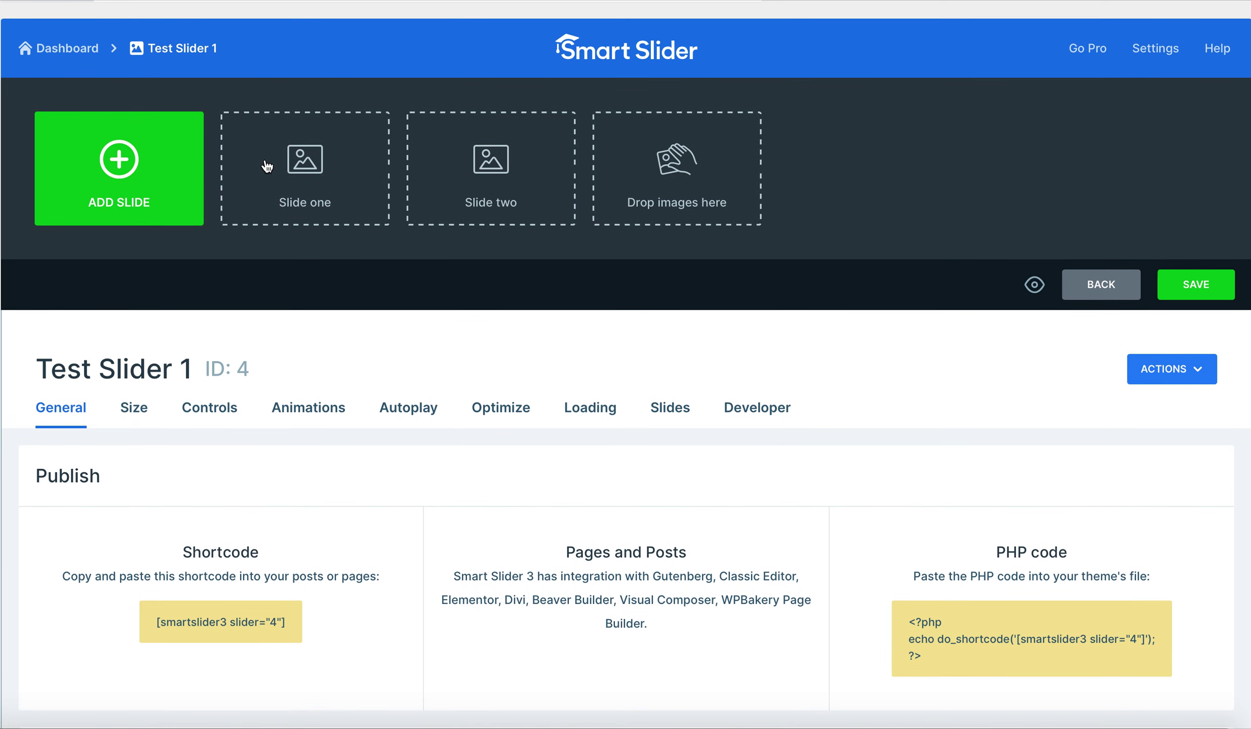